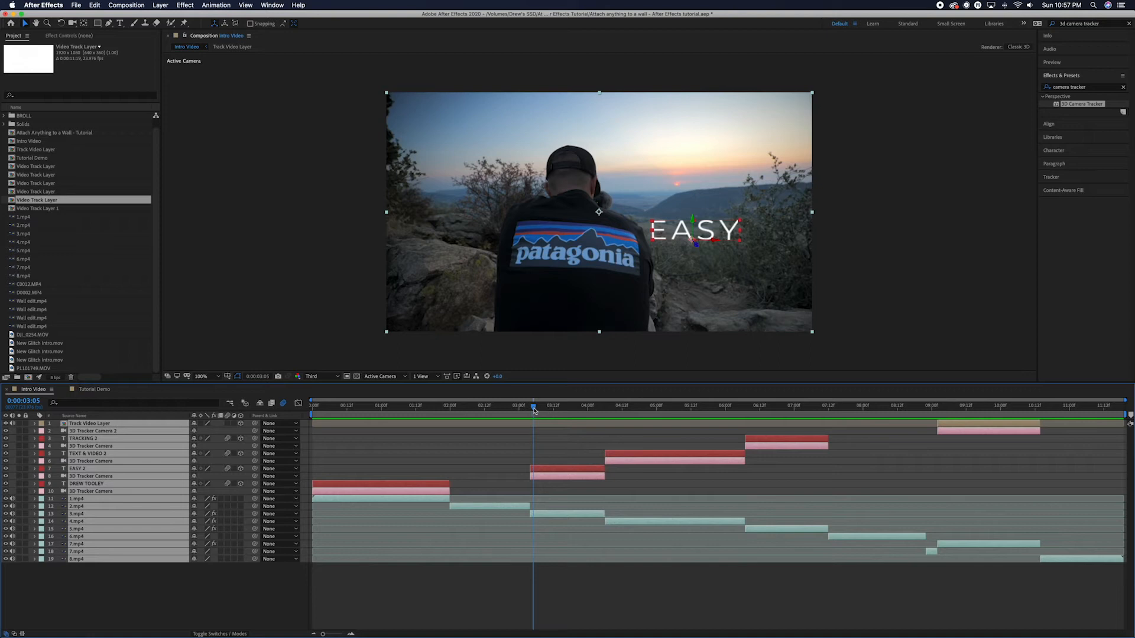
Search Effects & Presets for 'camera tr' and apply 3D Camera Tracker to the 1.mp4 clip.
left_click_drag(534, 408, 313, 412)
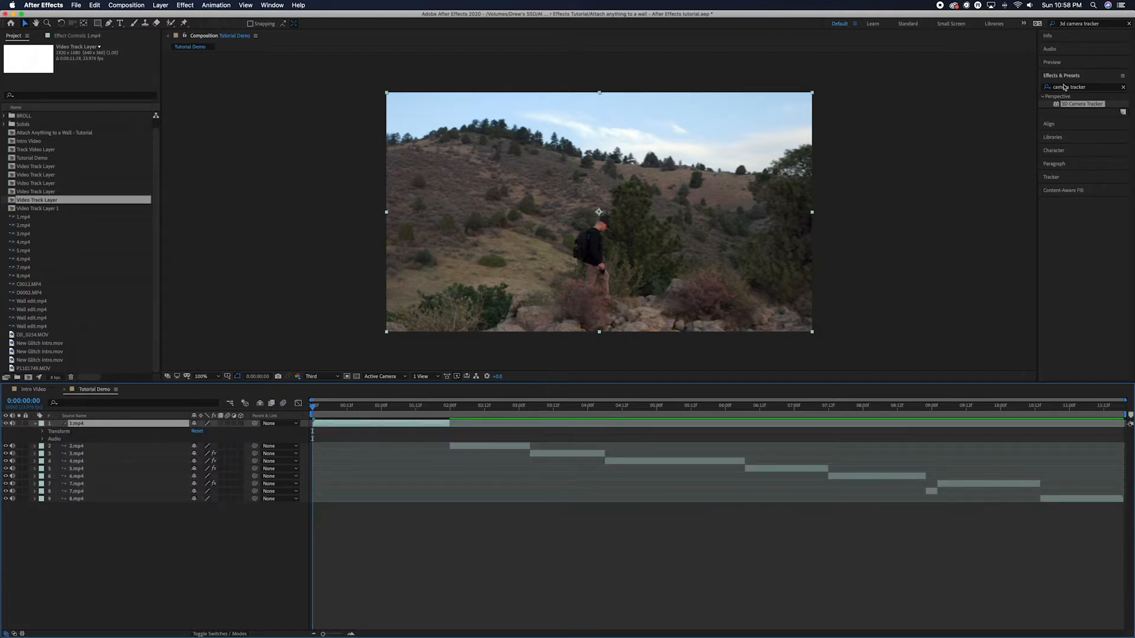
left_click(1063, 79)
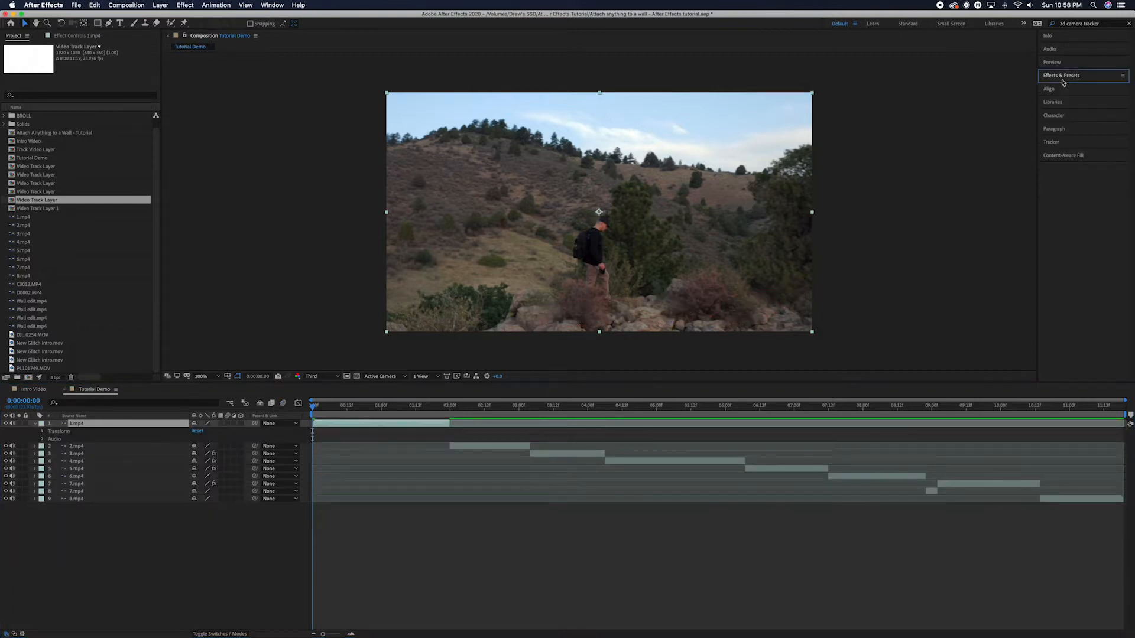
left_click(1062, 79)
left_click(1123, 88)
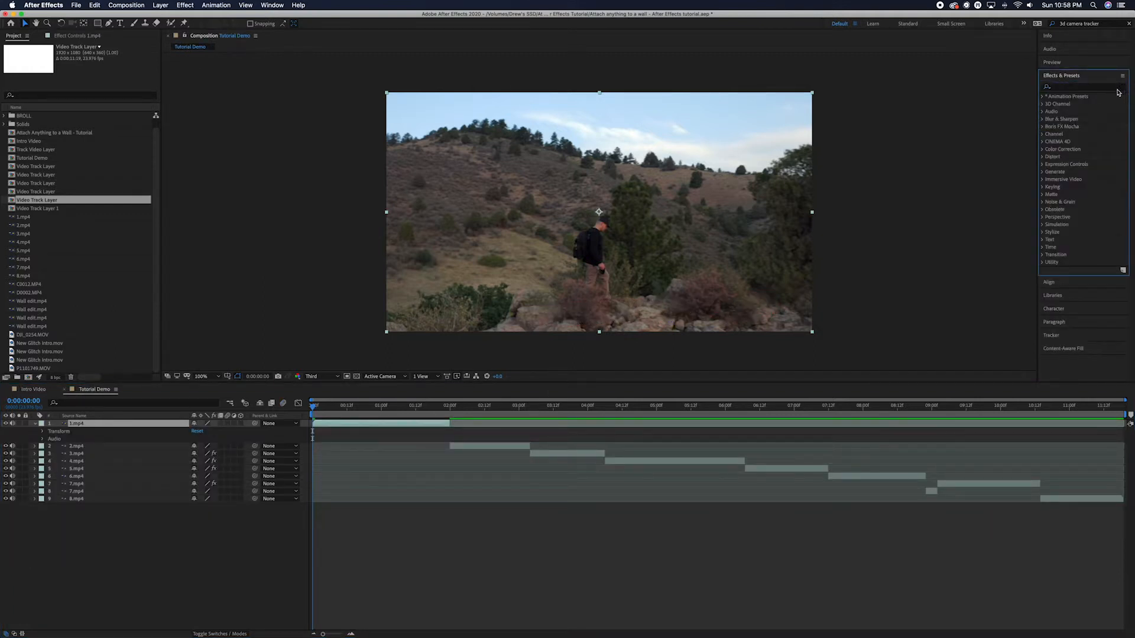
left_click(1094, 88)
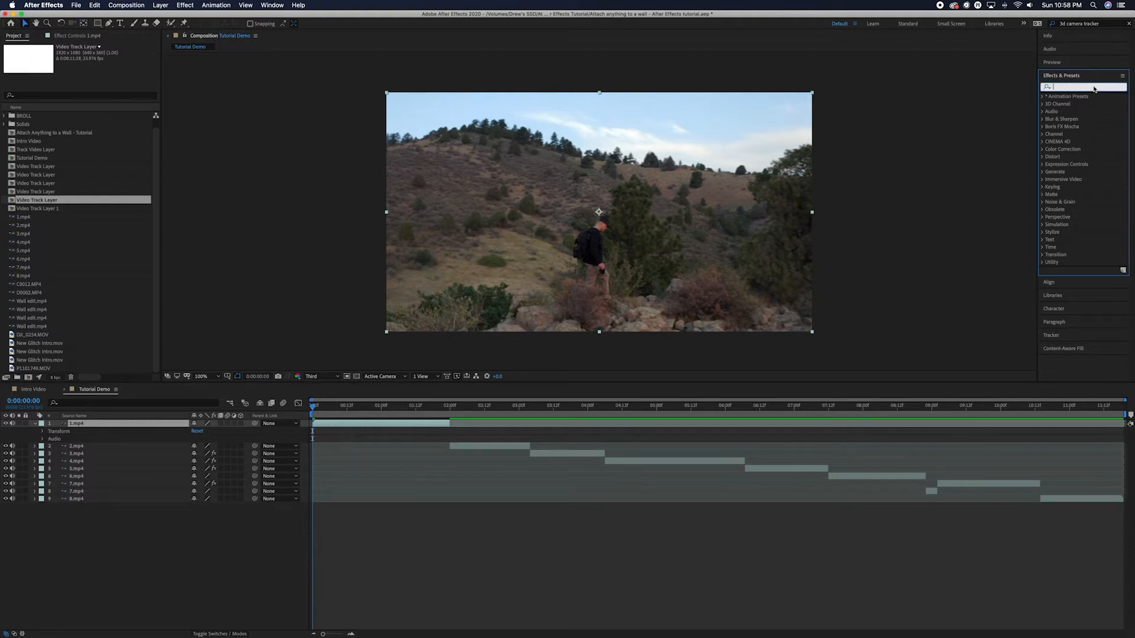
type("camera tracker")
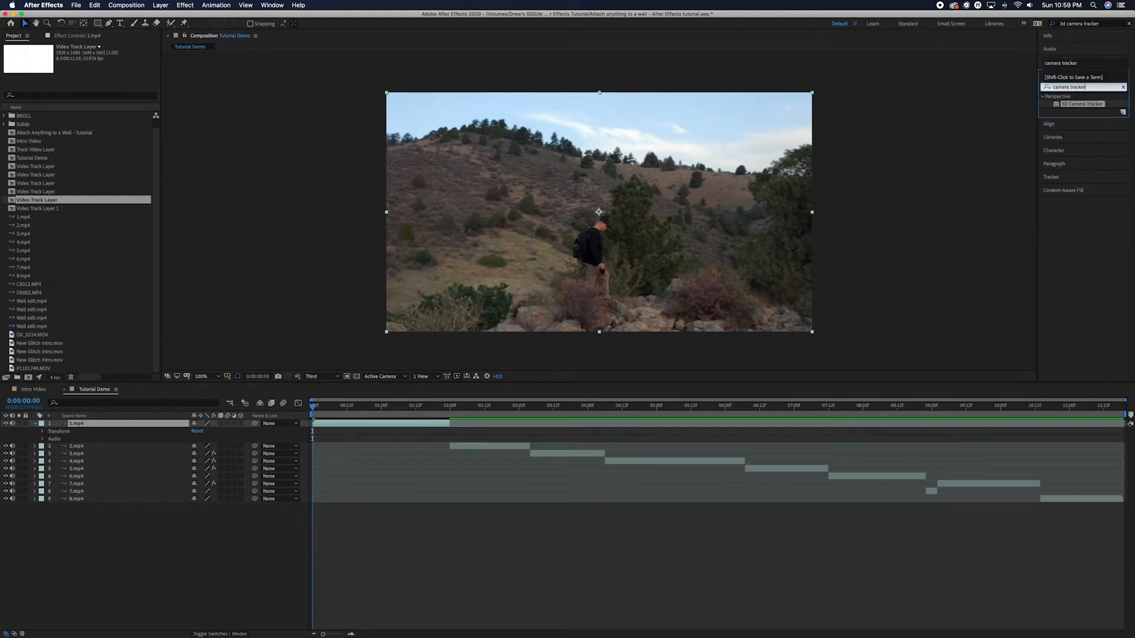
left_click(1086, 106)
left_click_drag(1087, 106, 119, 425)
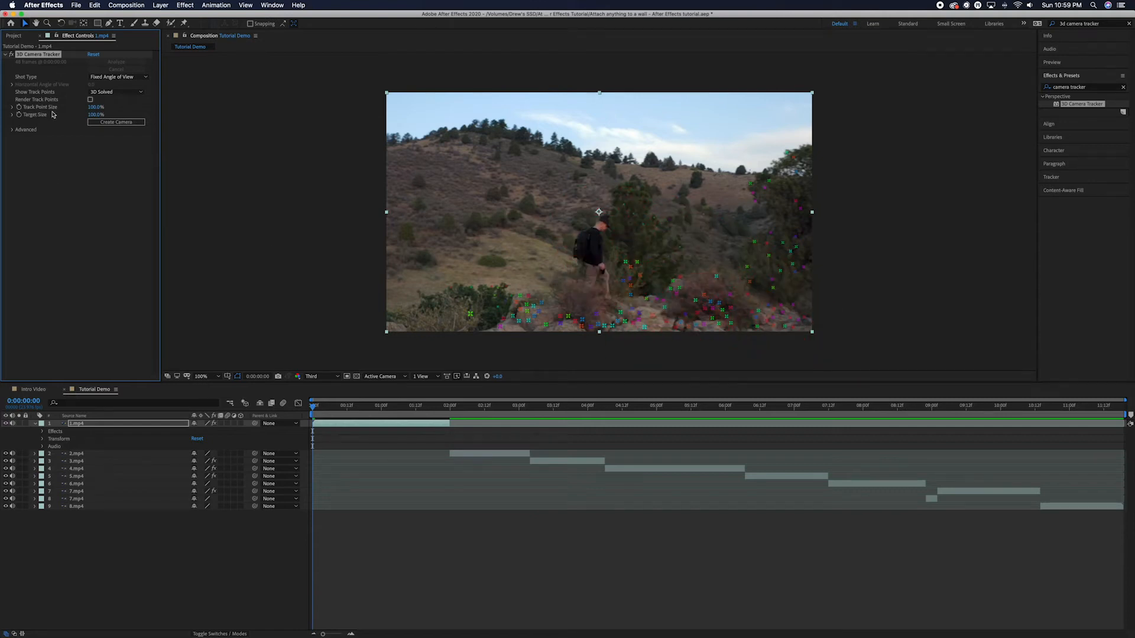
Enlarge the Track Point Size and adjust the Target Size so the target stands out over the rocks.
left_click(93, 107)
mouse_move(92, 108)
left_mouse_down()
mouse_move(111, 108)
mouse_move(85, 108)
mouse_move(99, 108)
left_mouse_up()
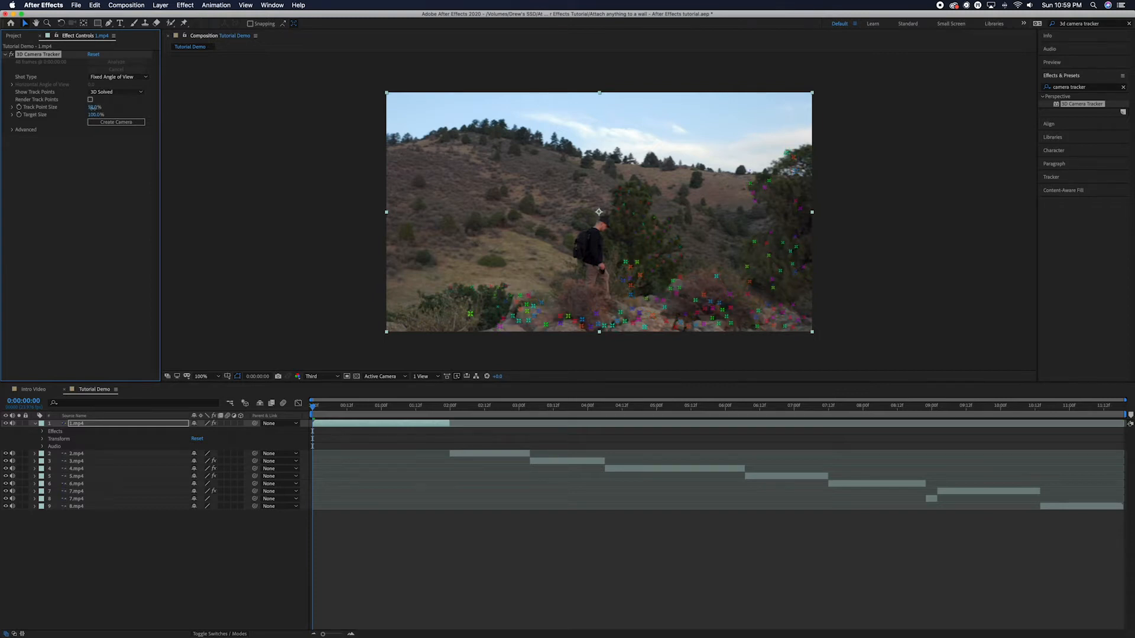
left_click_drag(95, 115, 133, 115)
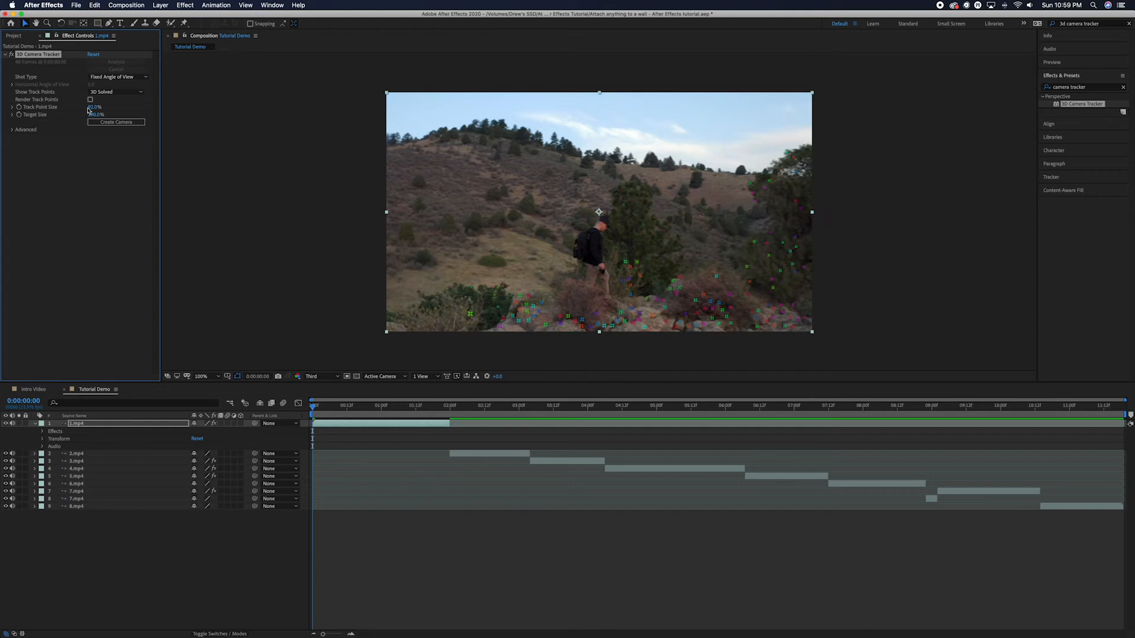
left_click_drag(92, 114, 72, 114)
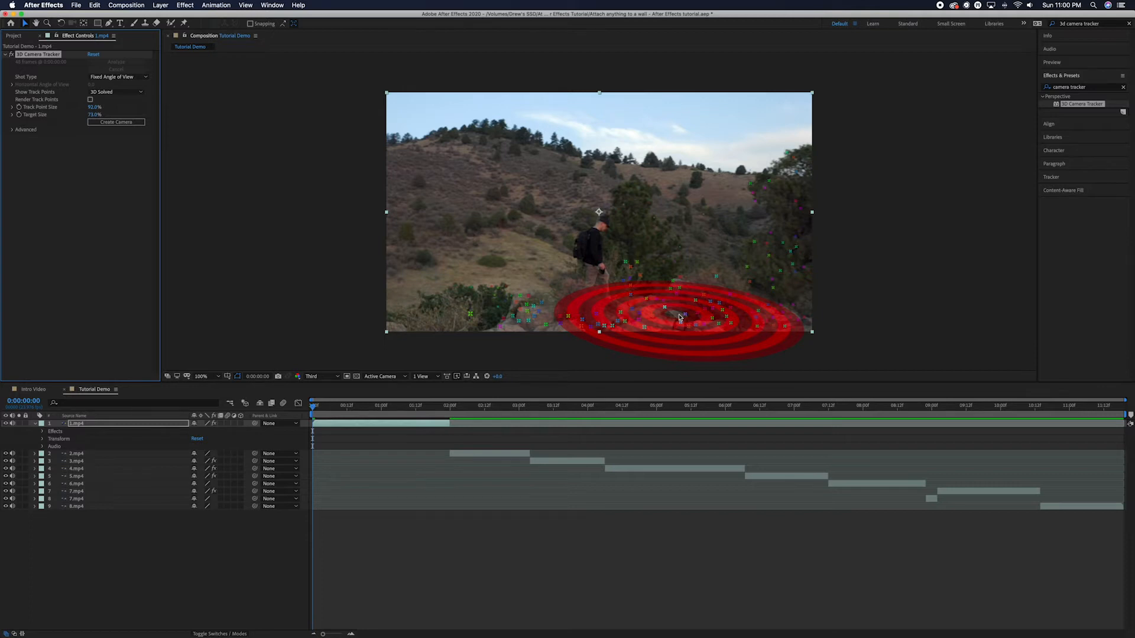
Create a text layer and camera from three track points on the rocks.
left_click(680, 318)
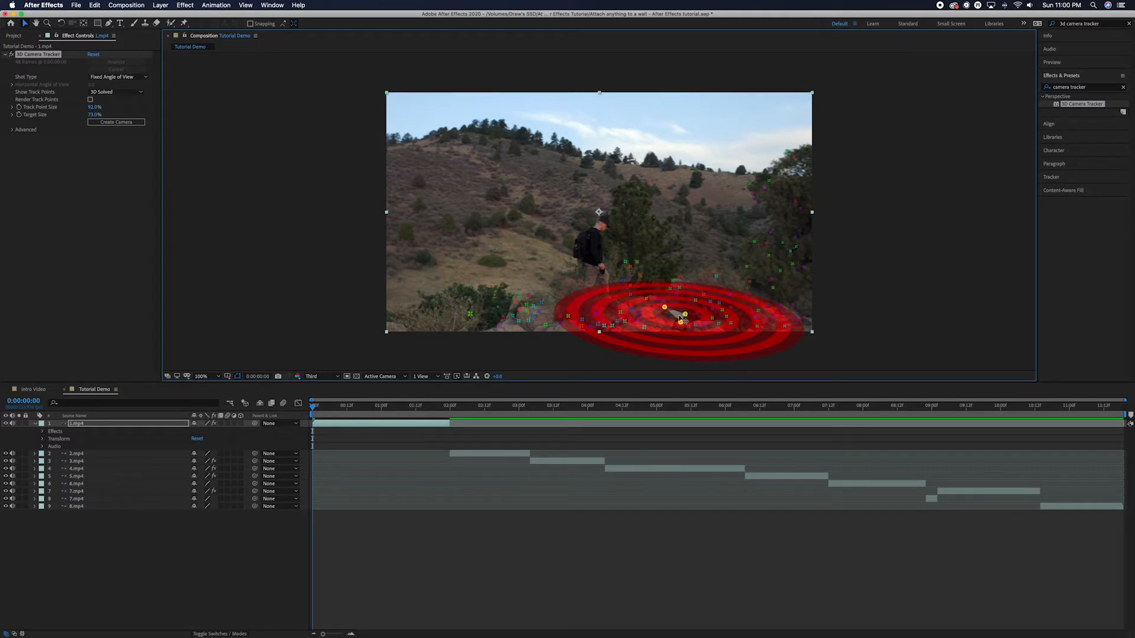
right_click(680, 319)
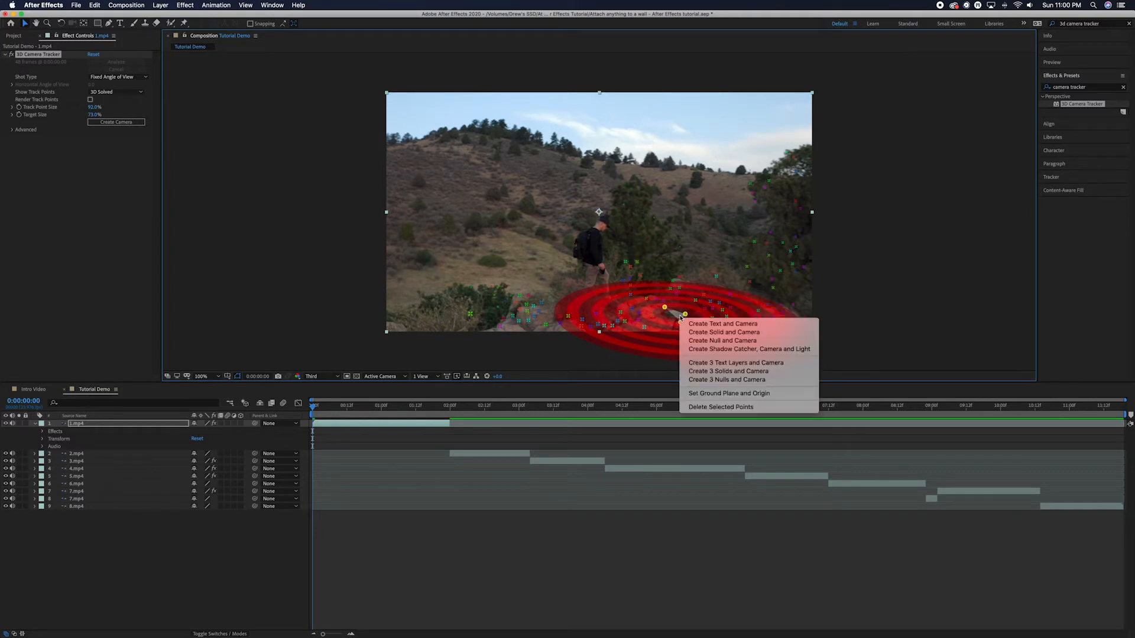
left_click(699, 324)
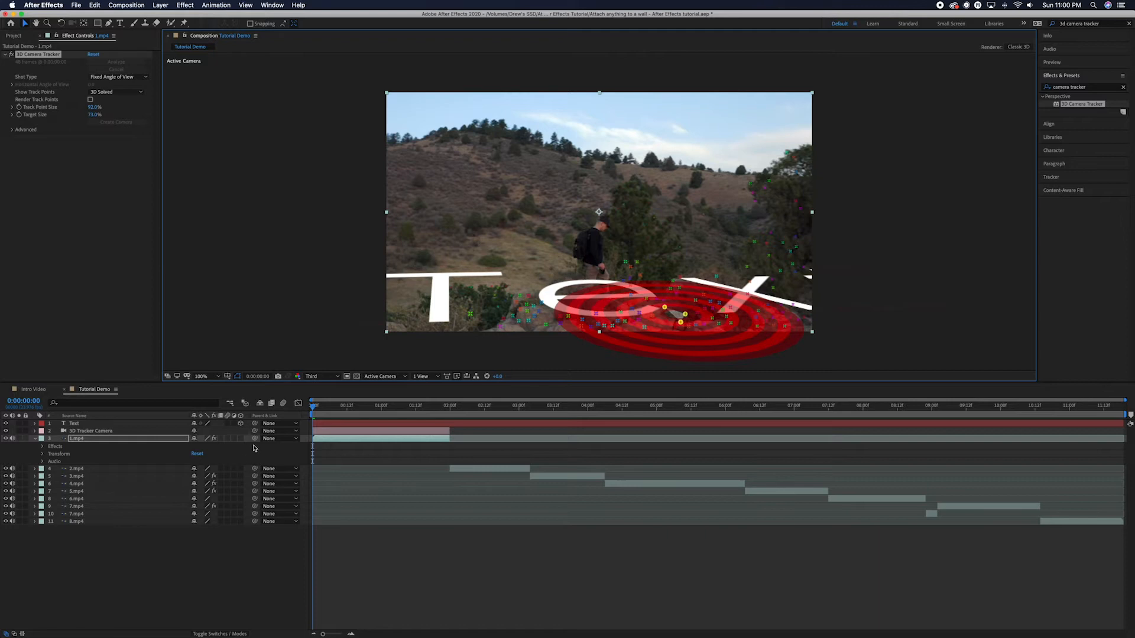
Select the new Text layer and check the 1.mp4 cut around the 2-second mark.
left_click(341, 425)
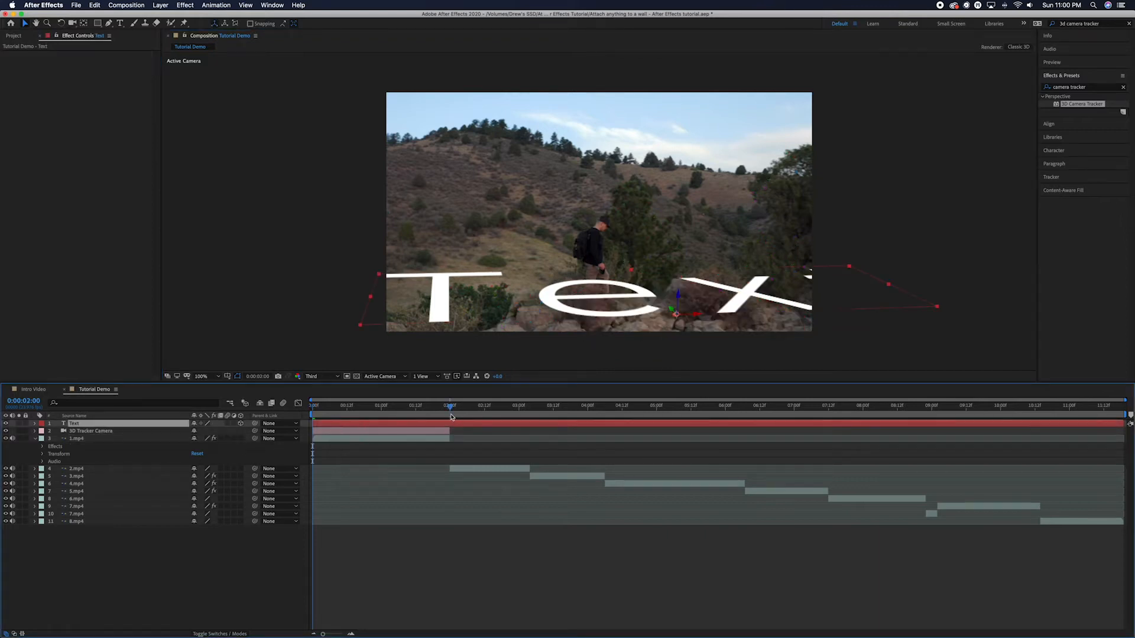
left_click(450, 407)
left_click(448, 408)
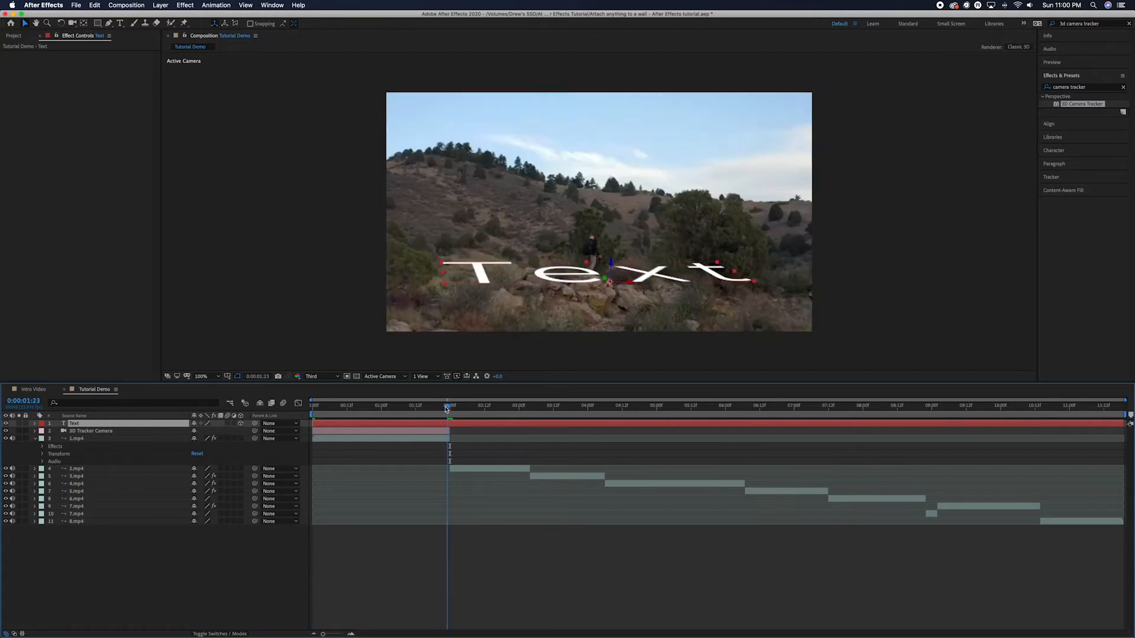
left_click(449, 407)
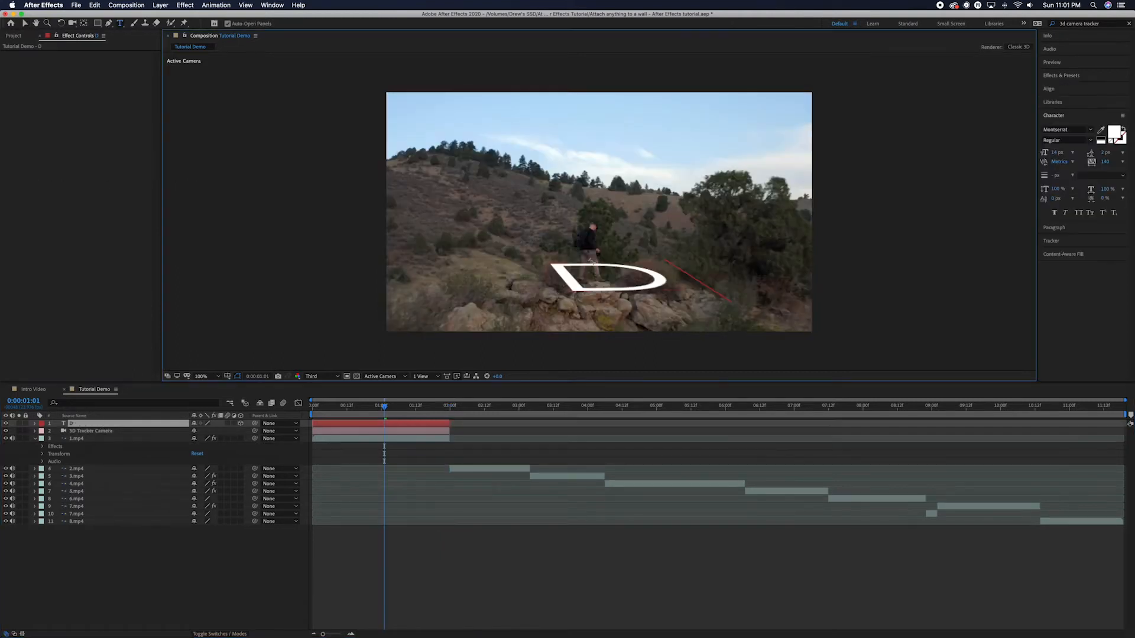
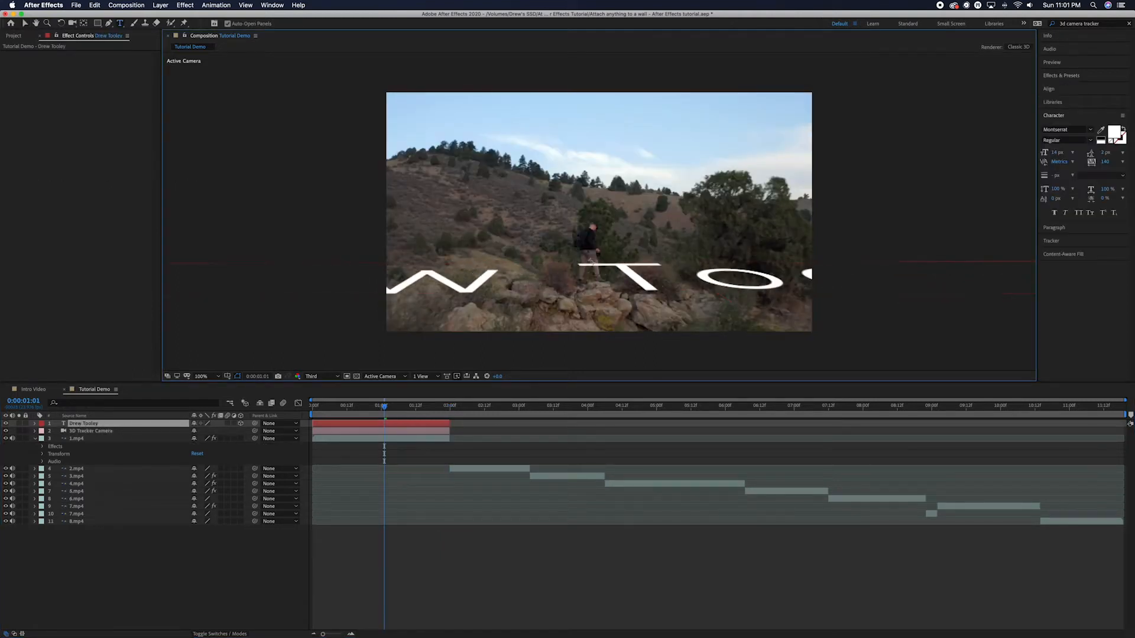
Type the person's name as the title text and set its Scale to 1449.
left_click(35, 423)
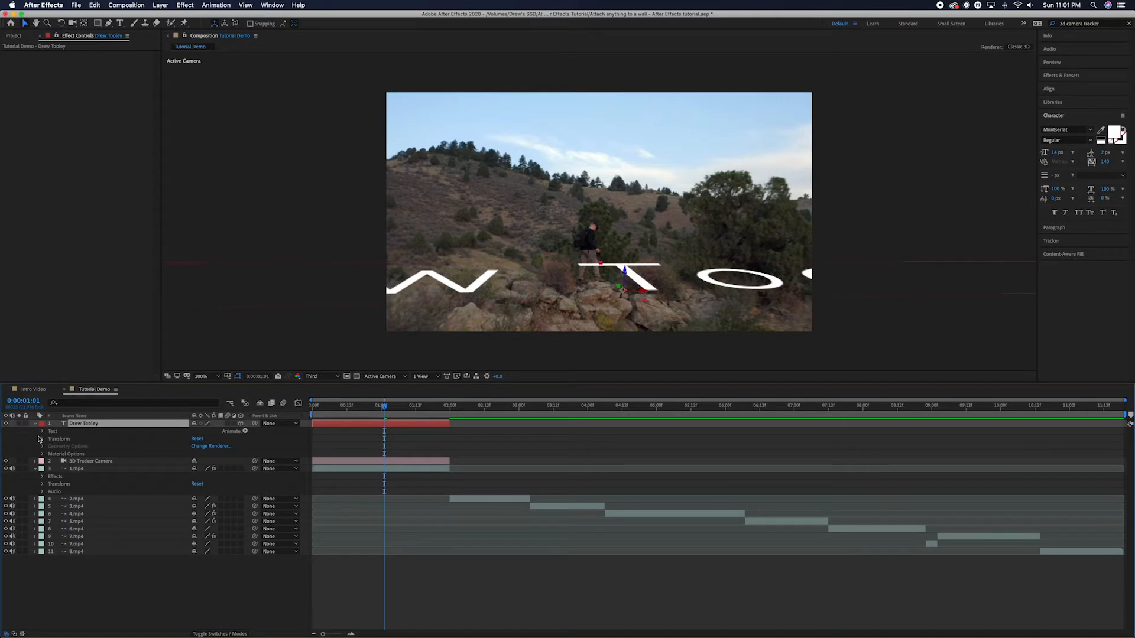
left_click(42, 440)
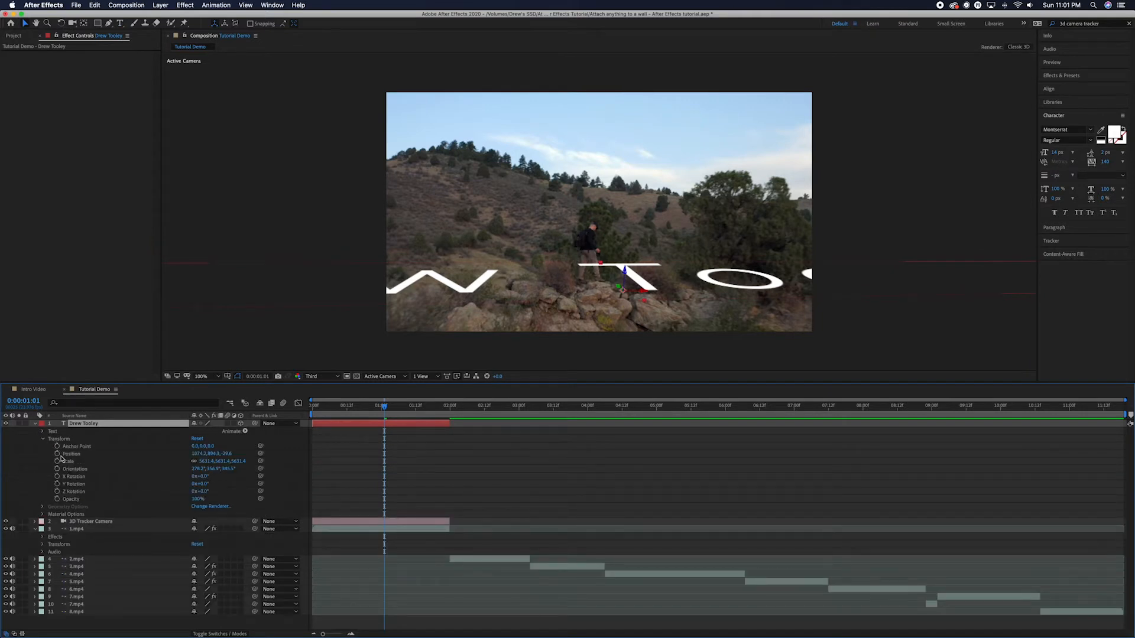
left_click(206, 461)
type("2000")
key("Return")
mouse_move(205, 464)
left_mouse_down()
mouse_move(83, 472)
mouse_move(28, 496)
left_mouse_up()
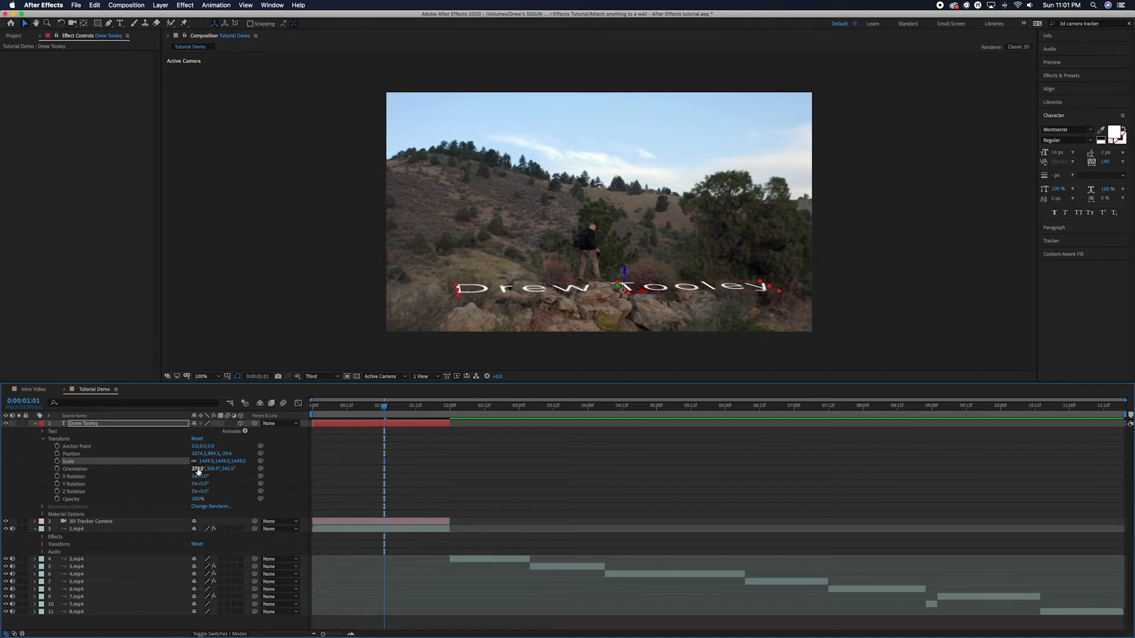
Tilt the title upright via Orientation and move it right and deeper onto the rocks.
left_click_drag(197, 468, 227, 462)
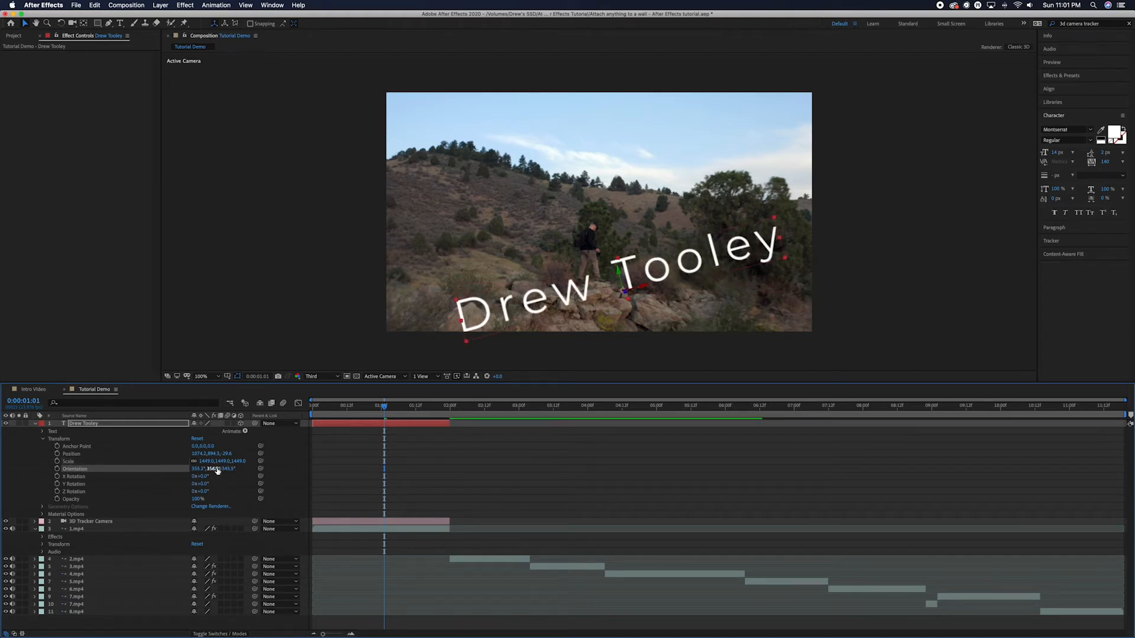
left_click_drag(226, 471, 205, 469)
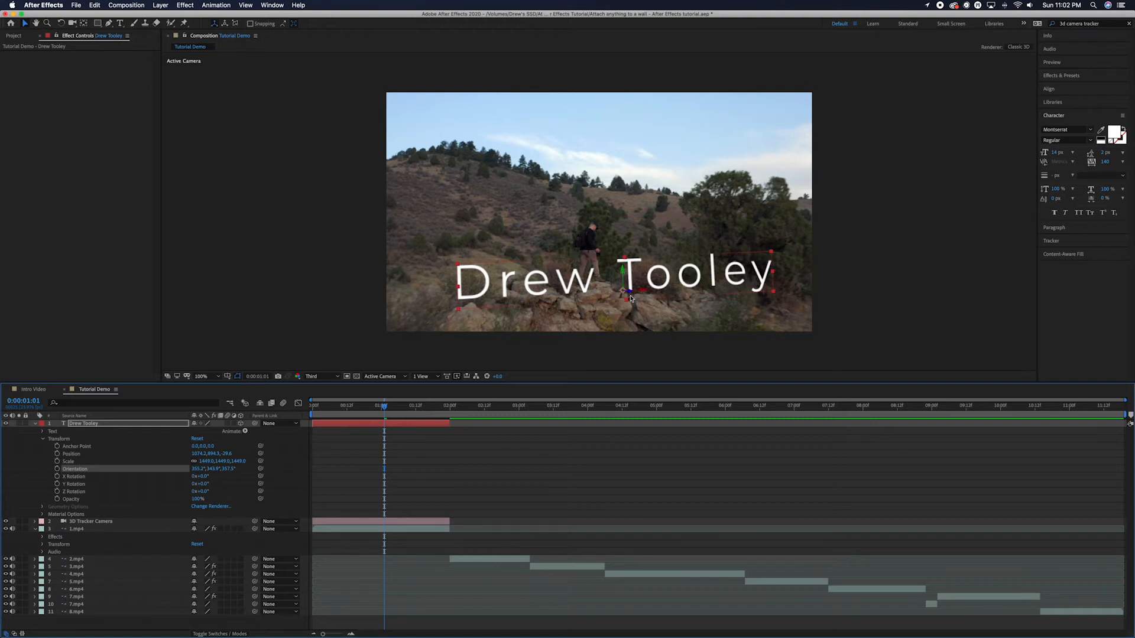
mouse_move(630, 293)
left_mouse_down()
mouse_move(698, 321)
mouse_move(654, 271)
mouse_move(654, 286)
left_mouse_up()
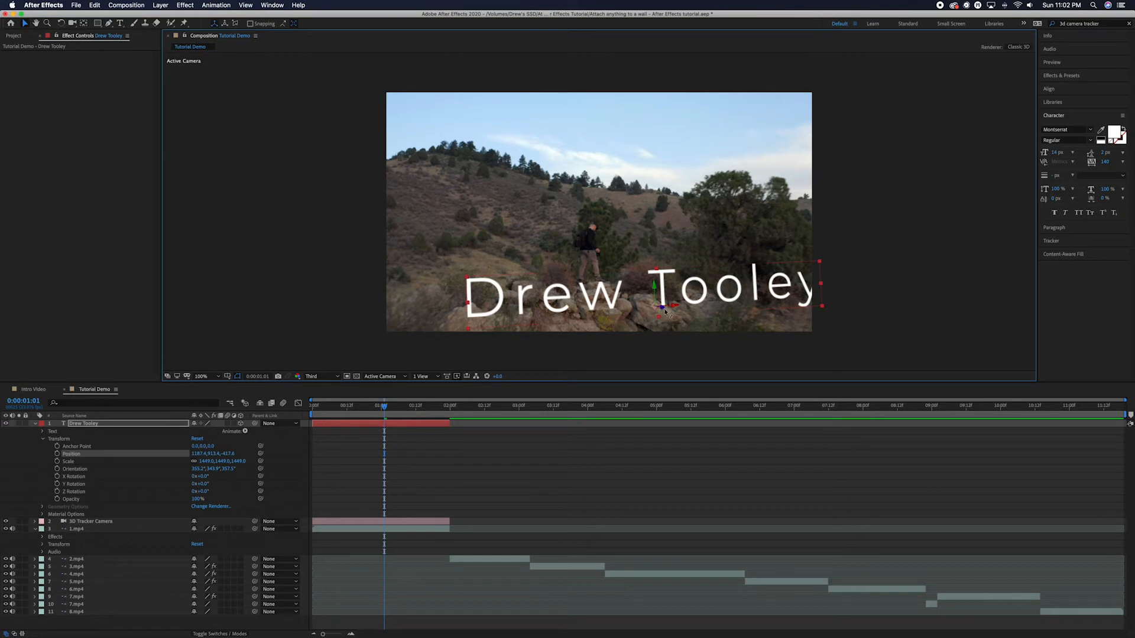
left_click_drag(665, 312, 675, 311)
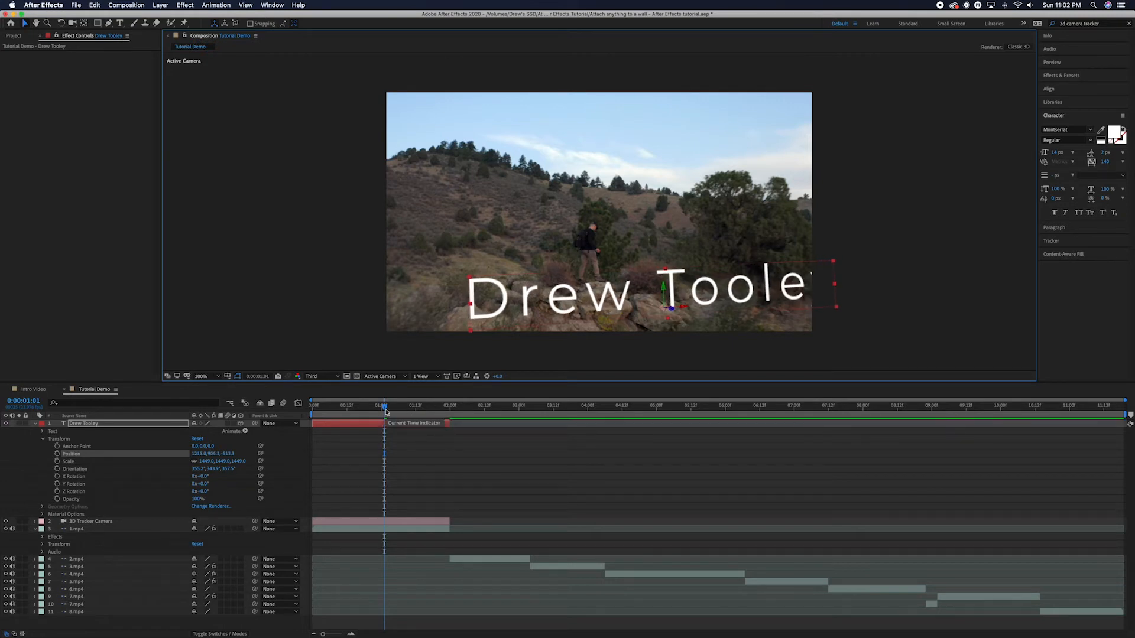
Preview the tracked title from the start, then return to about one second in.
key("Home")
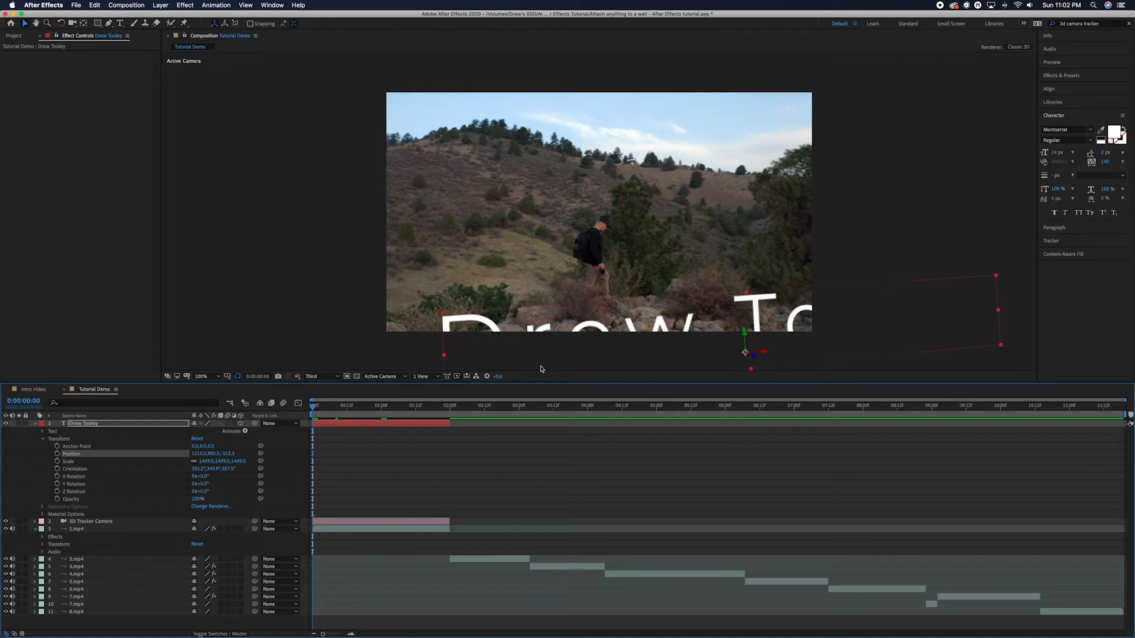
key("space")
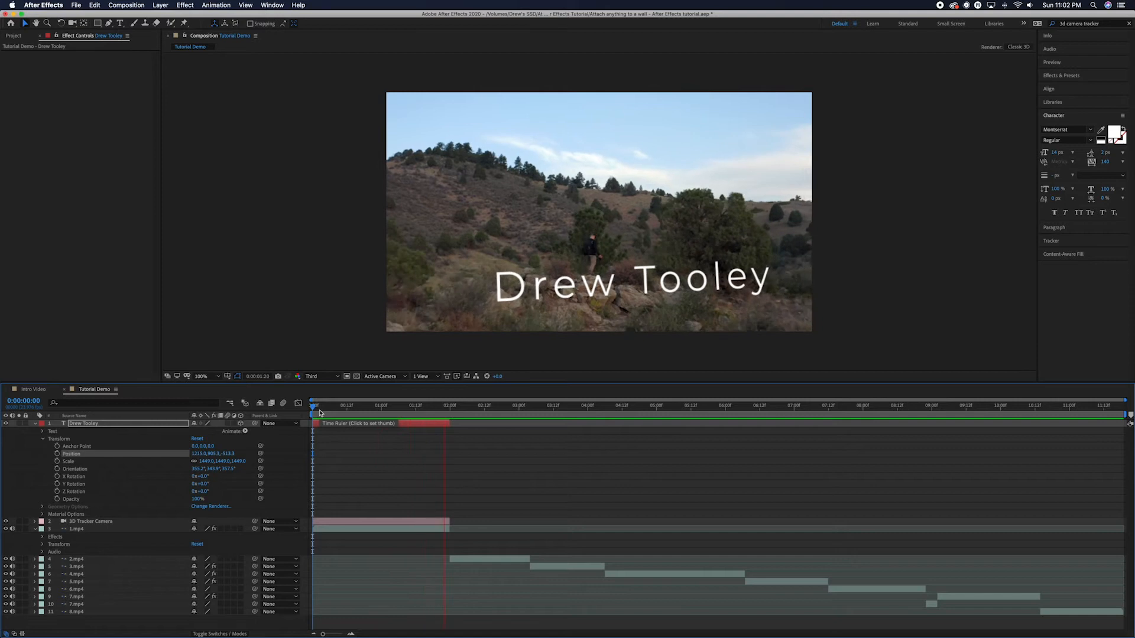
key("space")
left_click(387, 406)
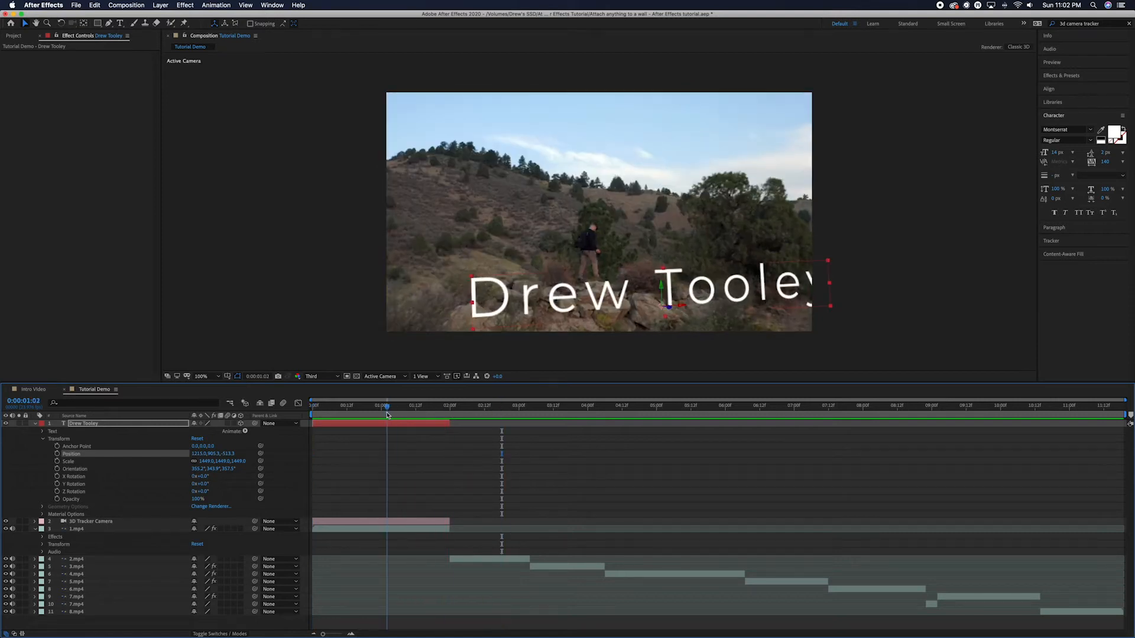
Reduce the title scale to 1005, reposition it in the scene, and replay the preview from the start.
left_click(204, 461)
type("1340")
key("Return")
left_click_drag(154, 463, 65, 463)
left_click_drag(683, 309, 643, 310)
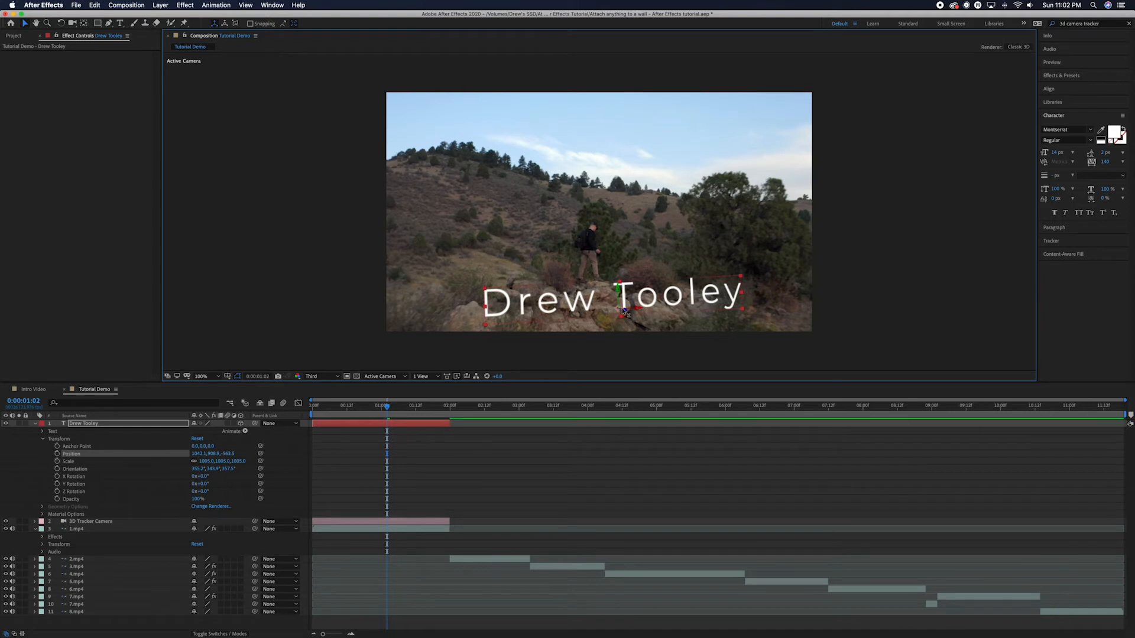
left_click_drag(625, 311, 643, 324)
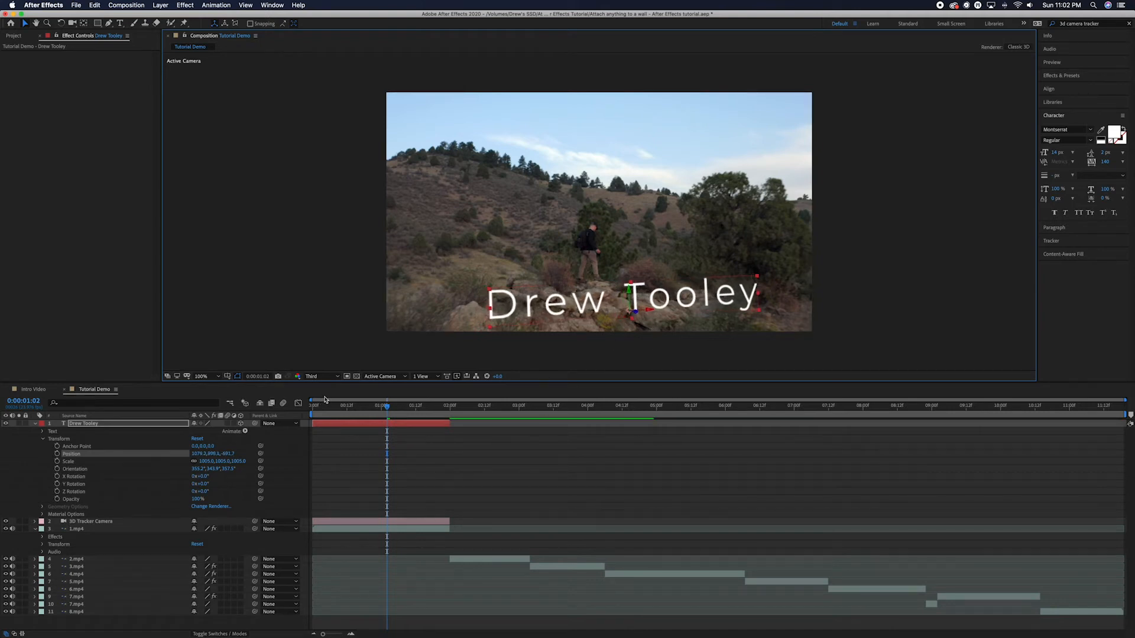
left_click_drag(388, 410, 304, 412)
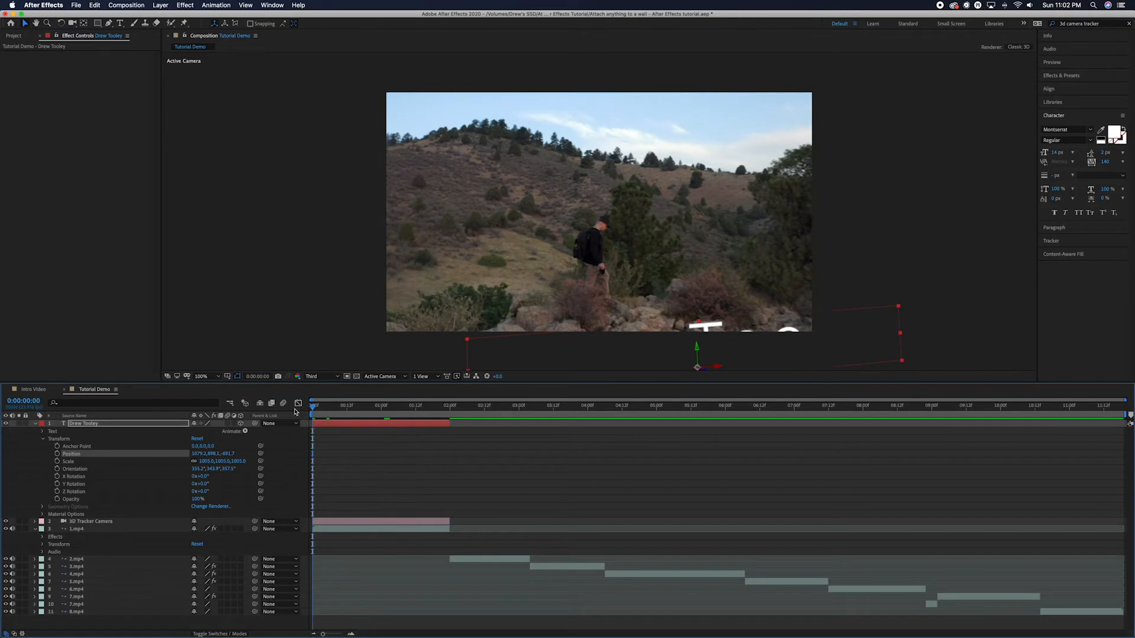
key("space")
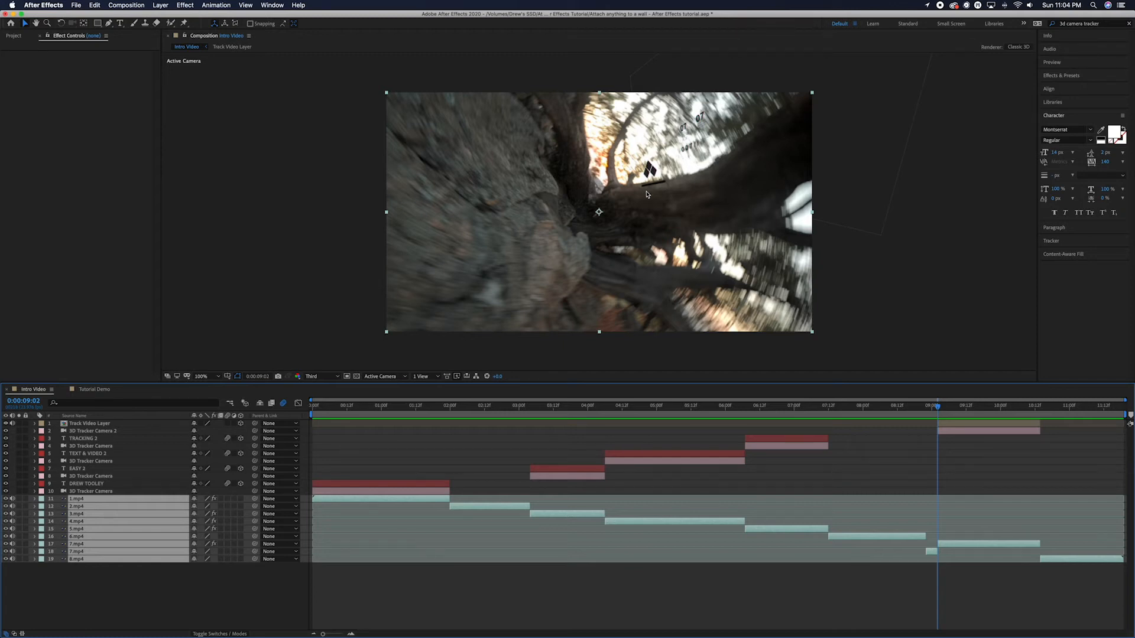
Back in Tutorial Demo, apply 3D Camera Tracker to the 7.mp4 tree clip.
left_click(85, 391)
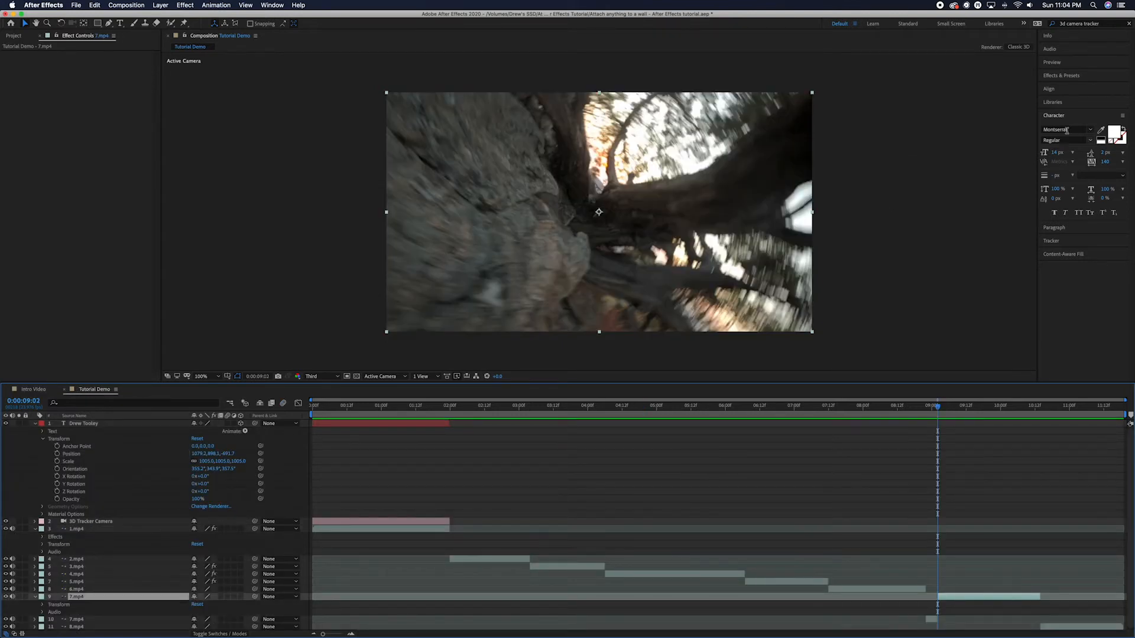
left_click(1061, 76)
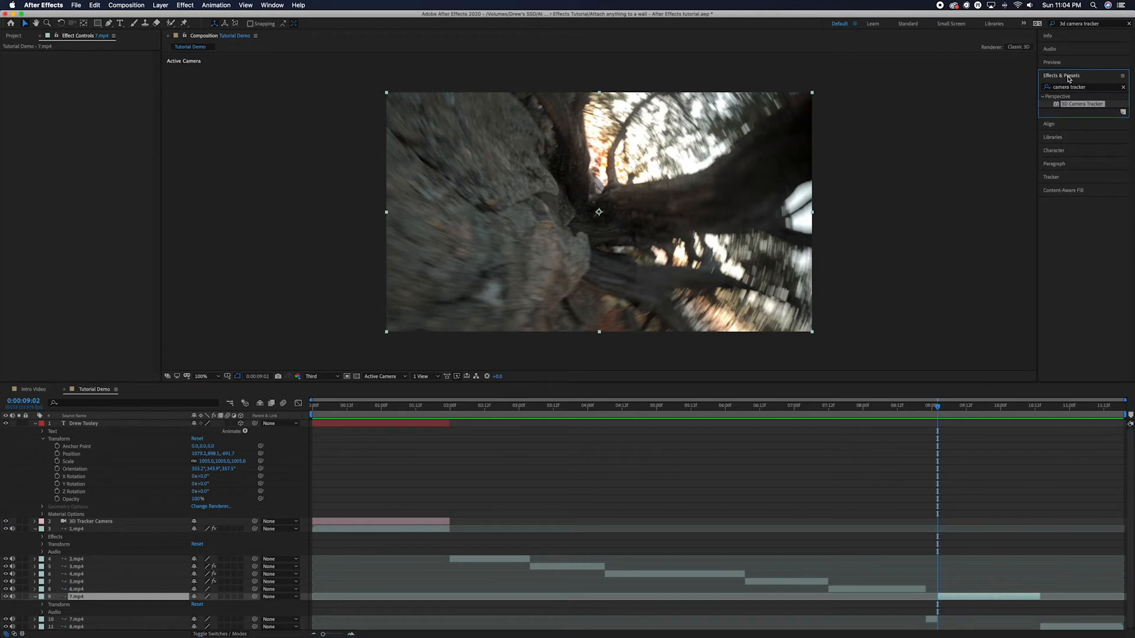
left_click(1091, 89)
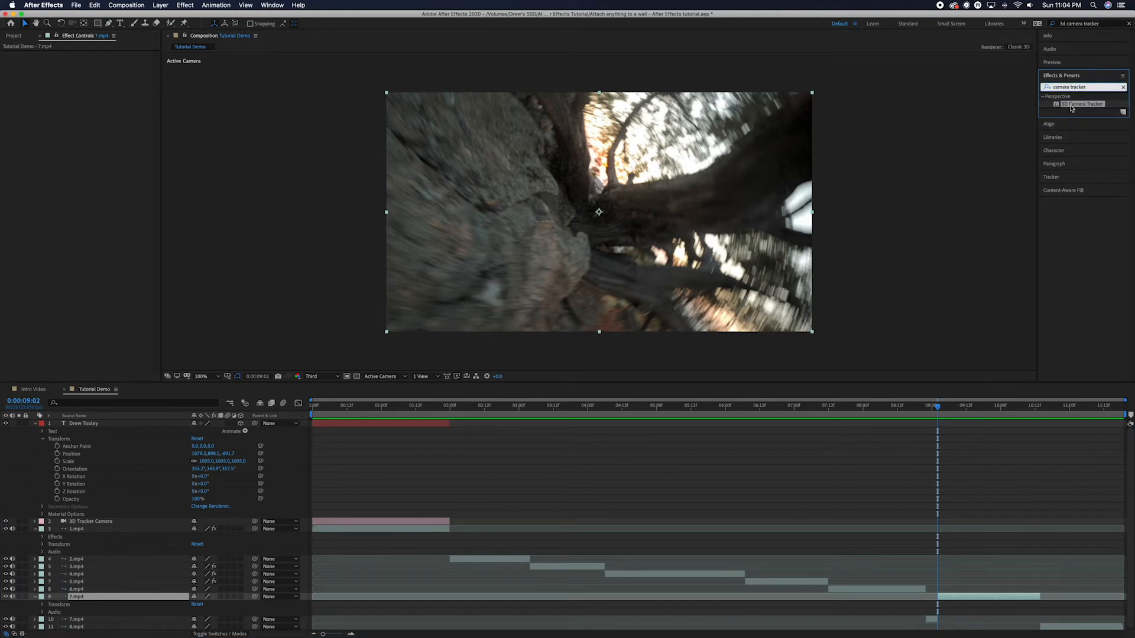
left_click_drag(1073, 107, 106, 596)
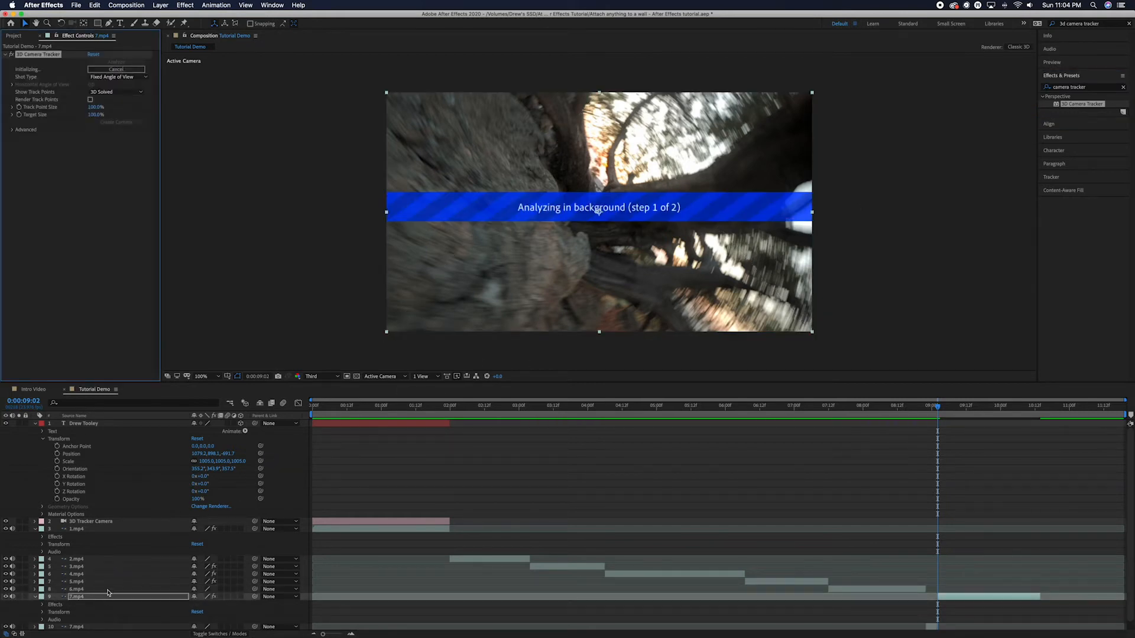
Set the tracker's Shot Type to Variable Zoom and scrub through the tree shot to check tracking.
left_click(130, 79)
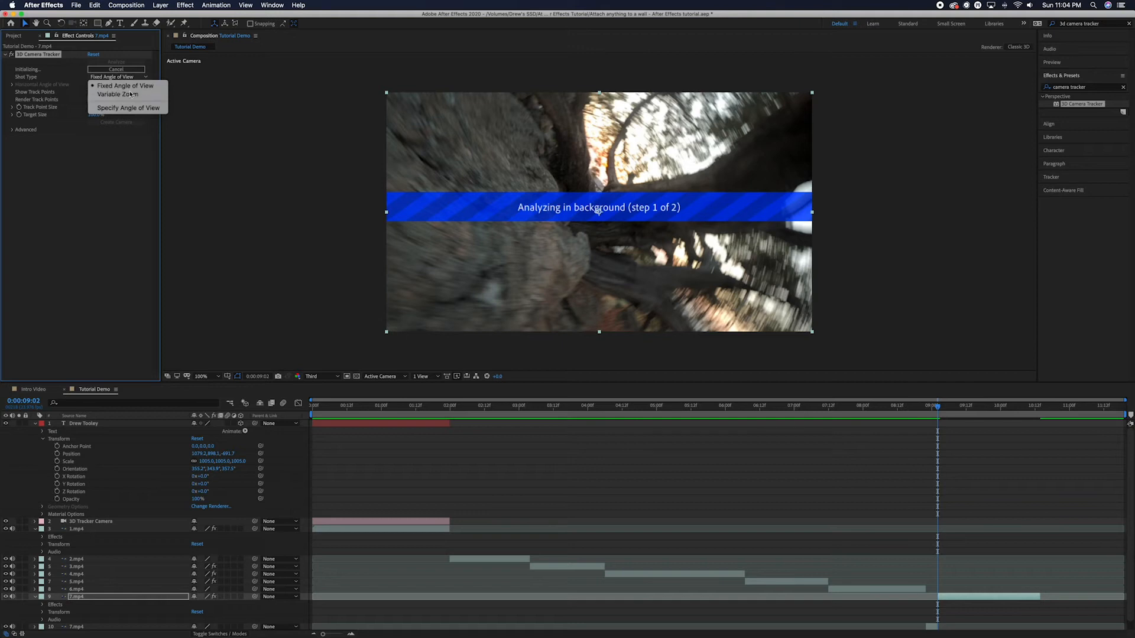
left_click(131, 94)
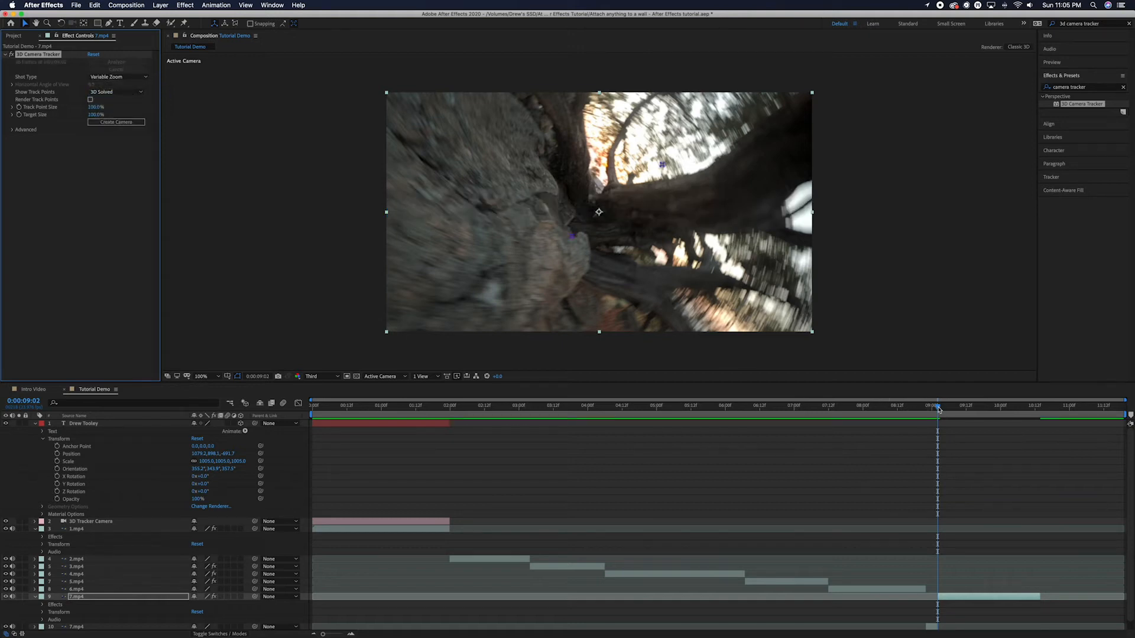
mouse_move(939, 409)
left_mouse_down()
mouse_move(959, 409)
mouse_move(929, 409)
mouse_move(960, 408)
left_mouse_up()
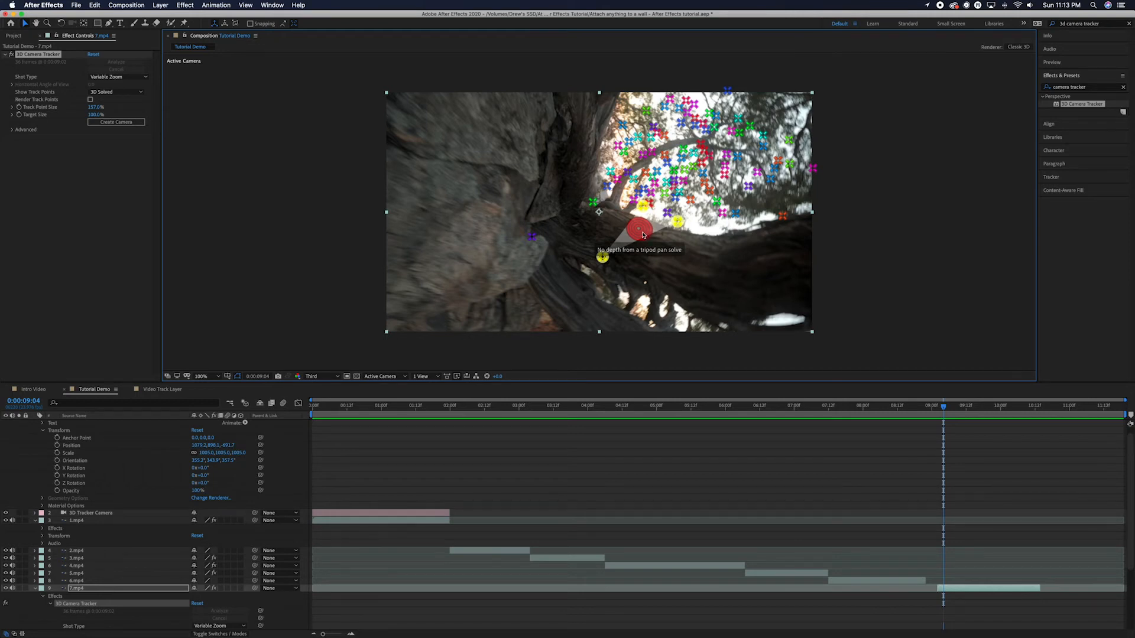
Create a solid and camera at the tree-trunk target, then select Track Solid 1.
right_click(644, 235)
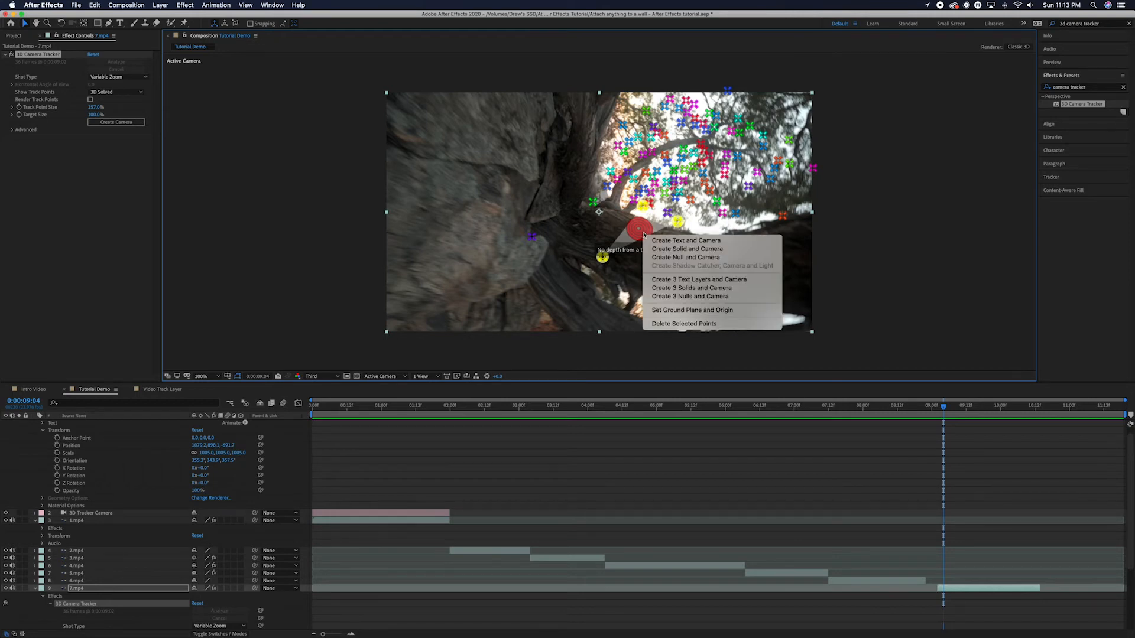
left_click(677, 248)
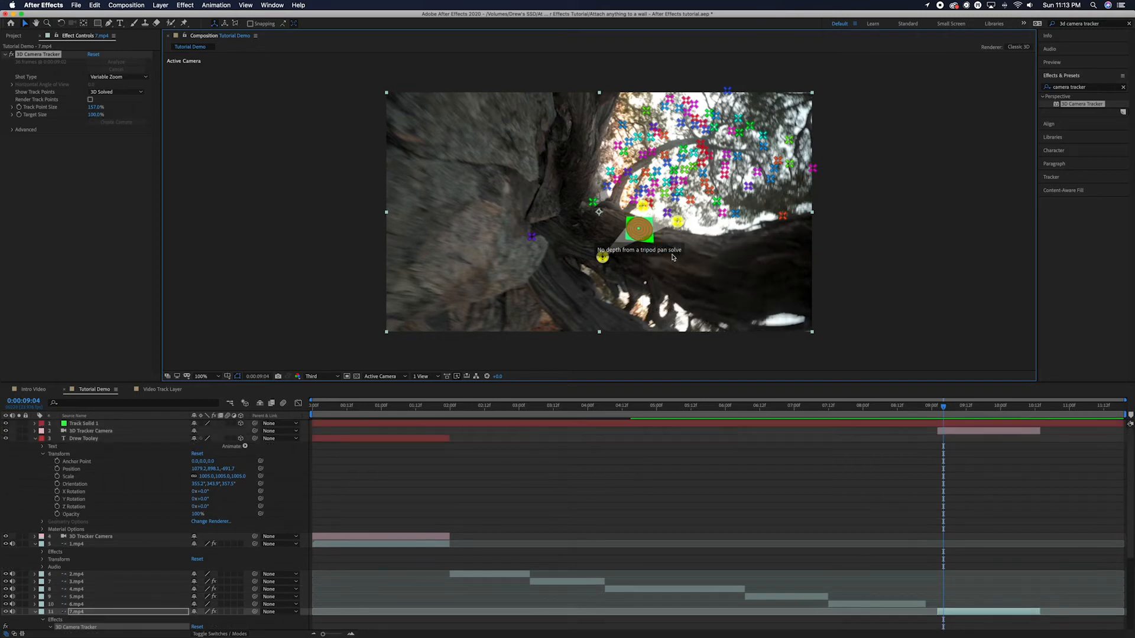
right_click(644, 233)
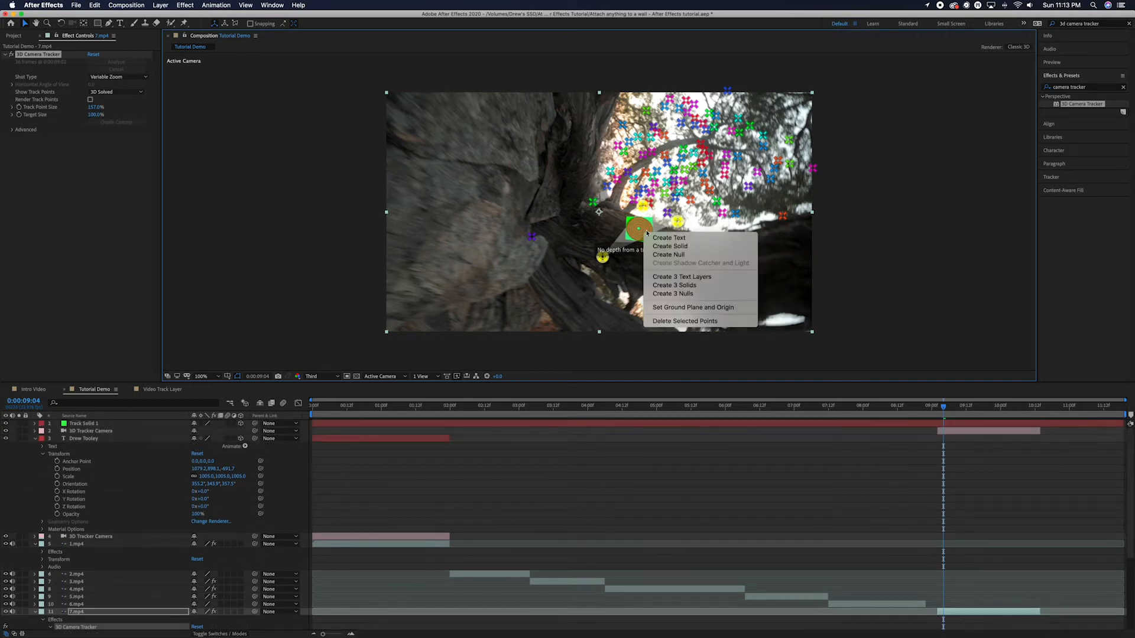
left_click(630, 237)
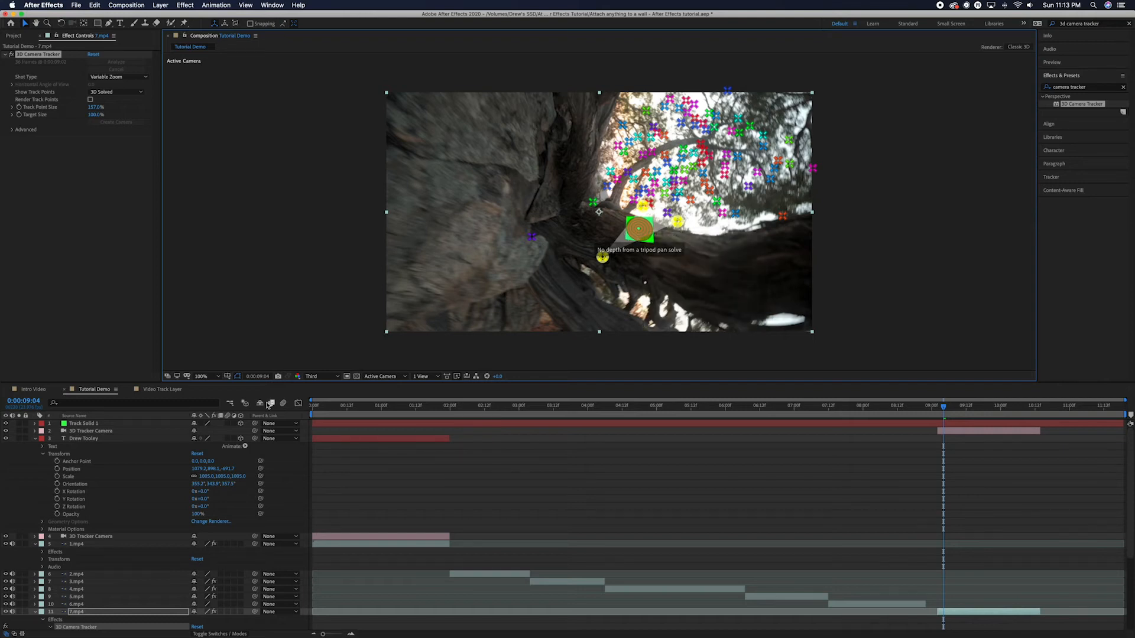
left_click(96, 425)
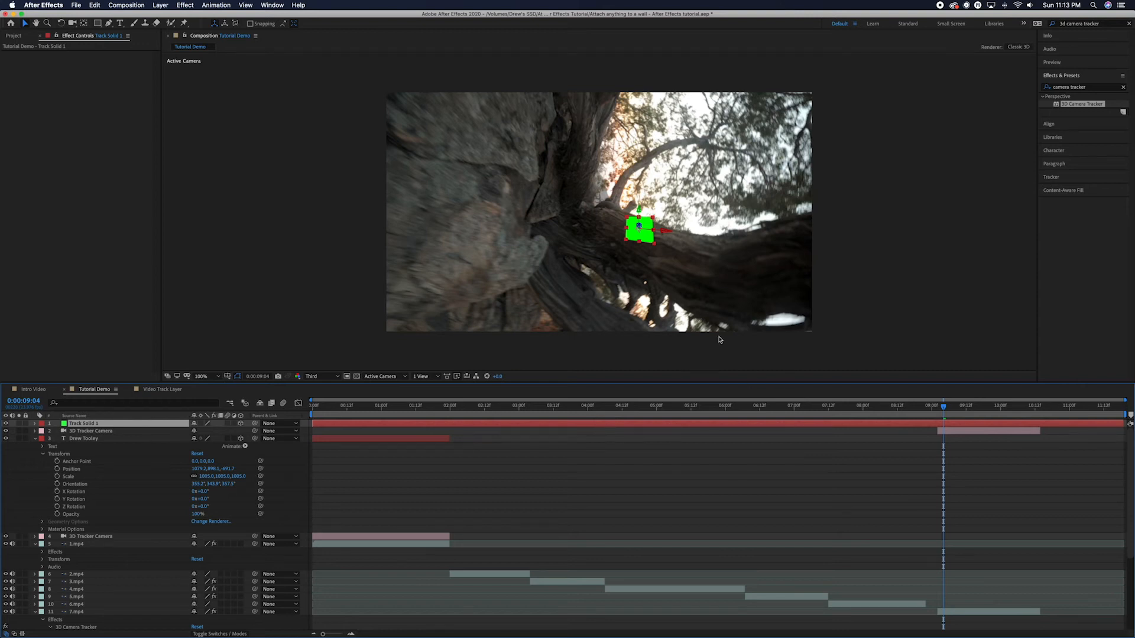
Scale Track Solid 1 to 127% and rotate its orientation to lie flat on the trunk.
left_click(35, 424)
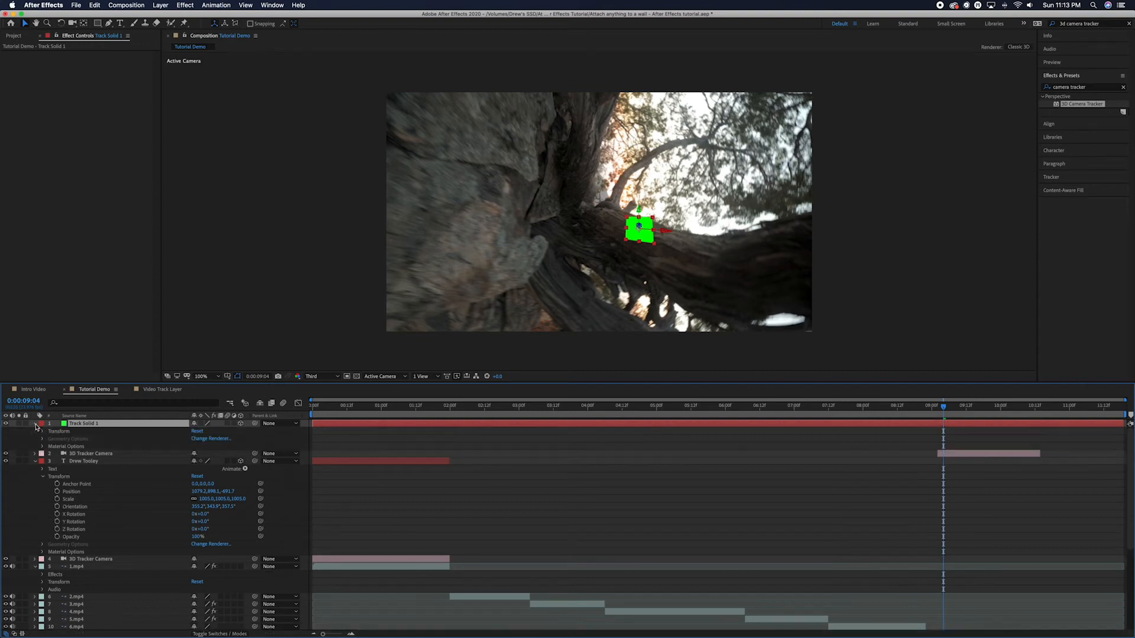
left_click(42, 431)
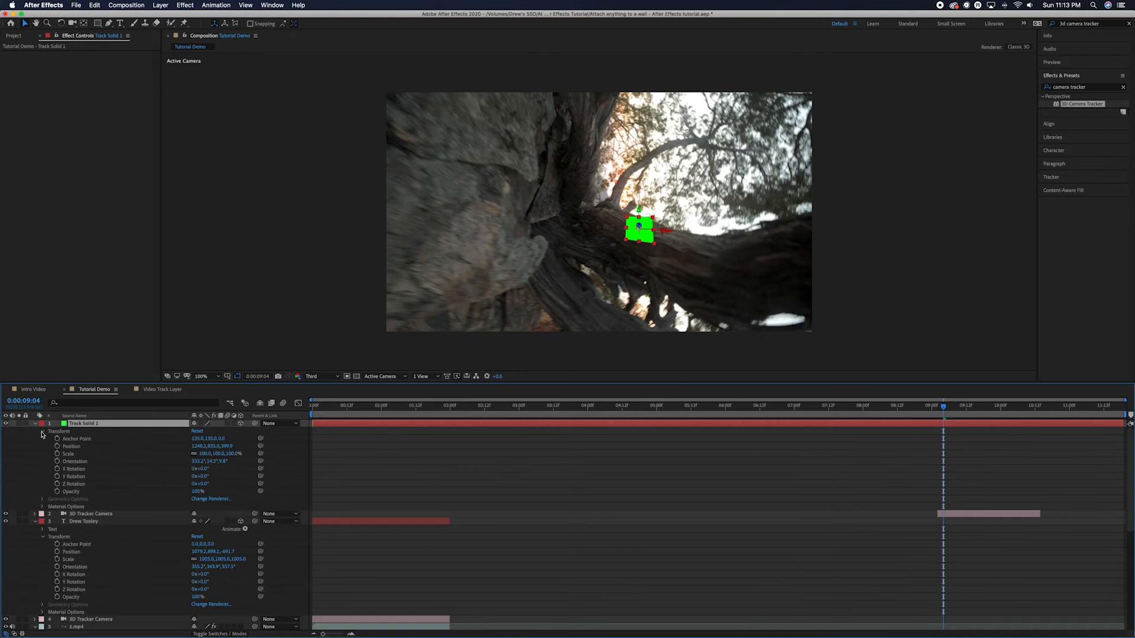
left_click(69, 454)
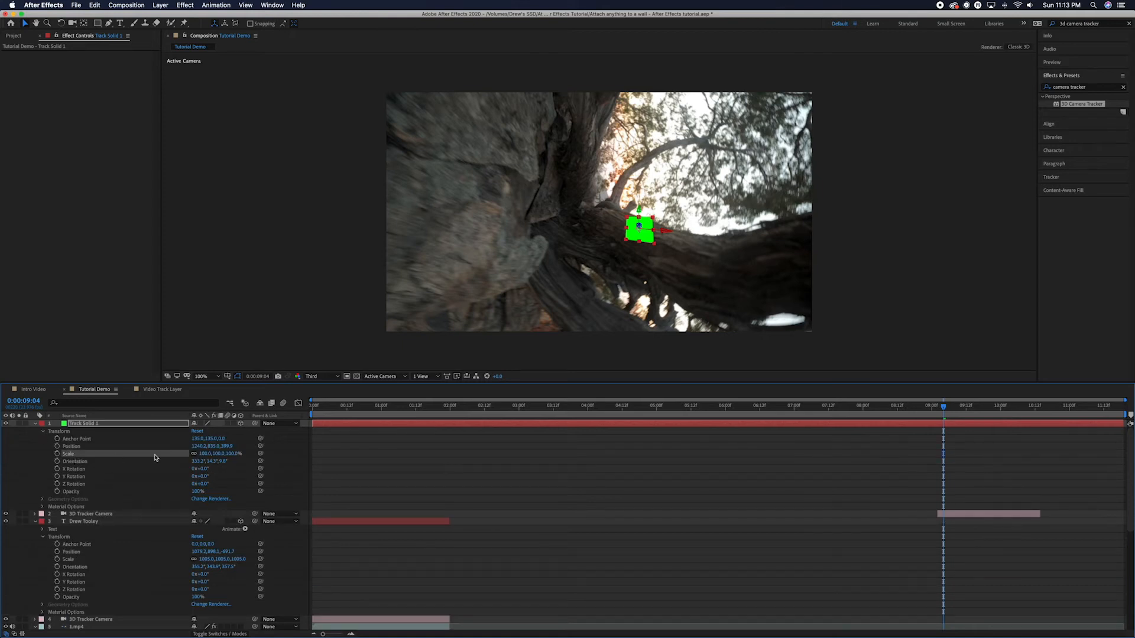
left_click_drag(208, 453, 217, 453)
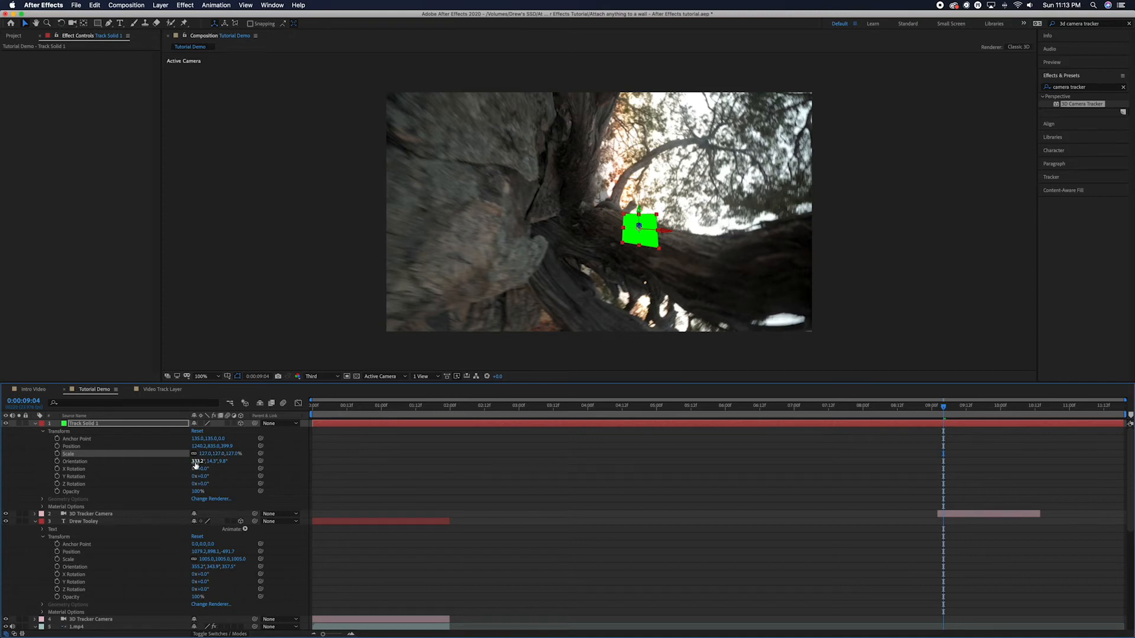
mouse_move(197, 461)
left_mouse_down()
mouse_move(225, 463)
mouse_move(214, 467)
left_mouse_up()
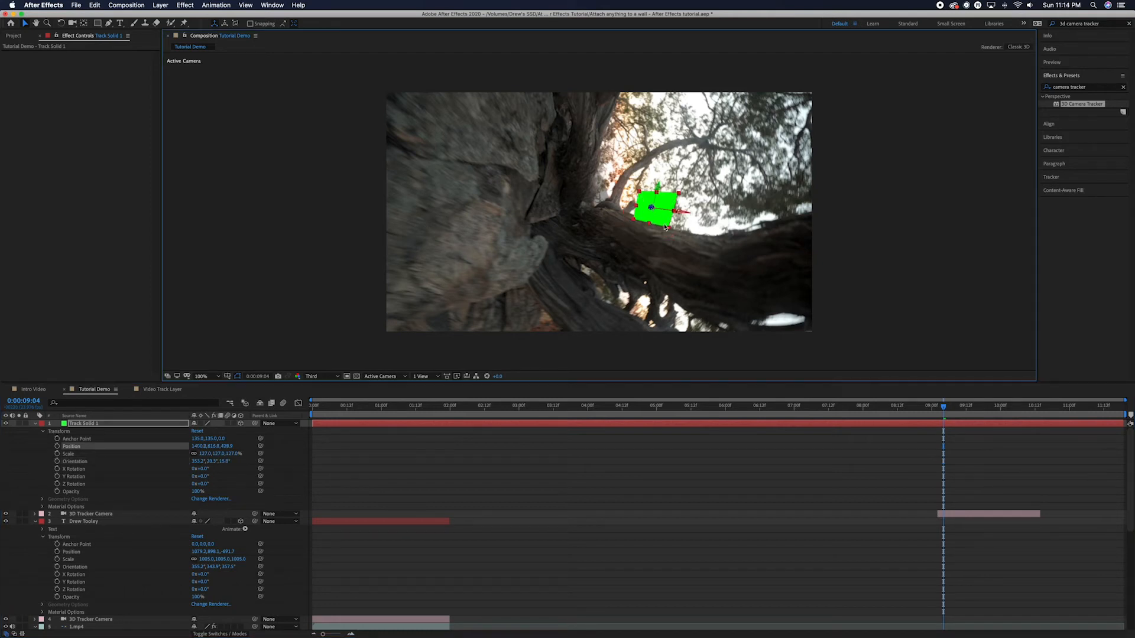
left_click(626, 426)
Pre-compose Track Solid 1 from its layer menu into a composition named Video Track Layer.
right_click(648, 427)
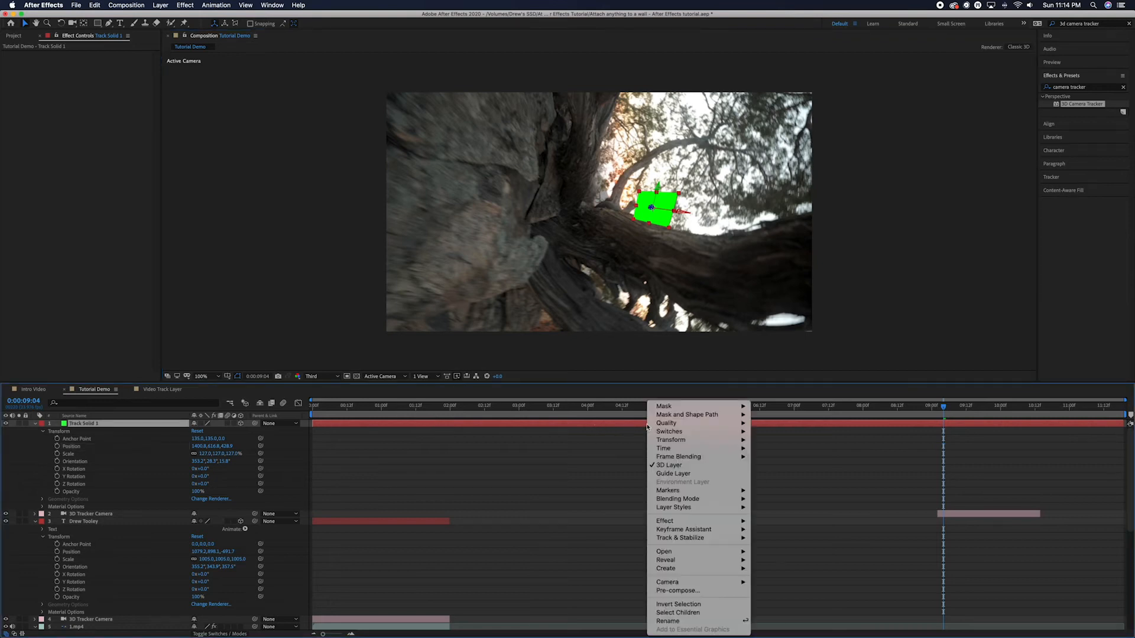
mouse_move(689, 585)
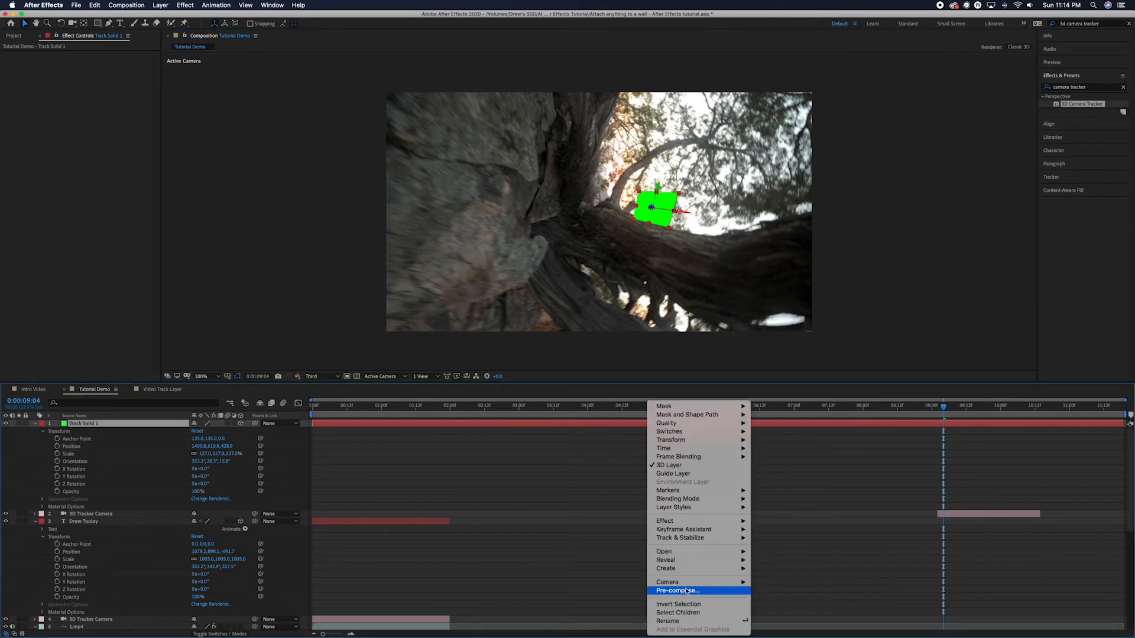
left_click(686, 591)
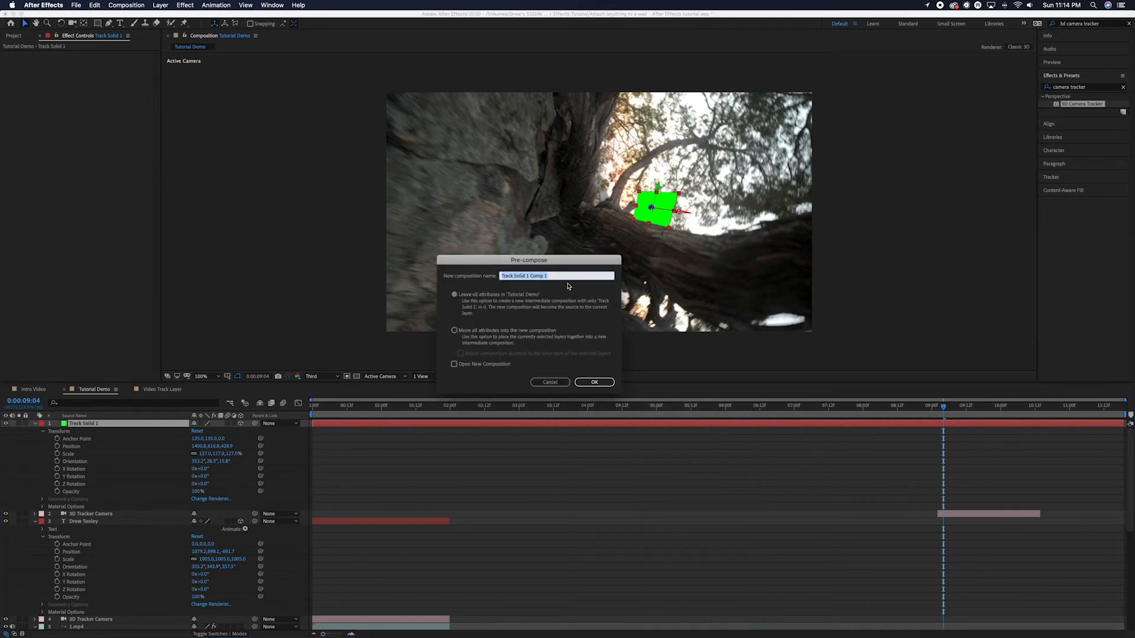
type("V")
key("Return")
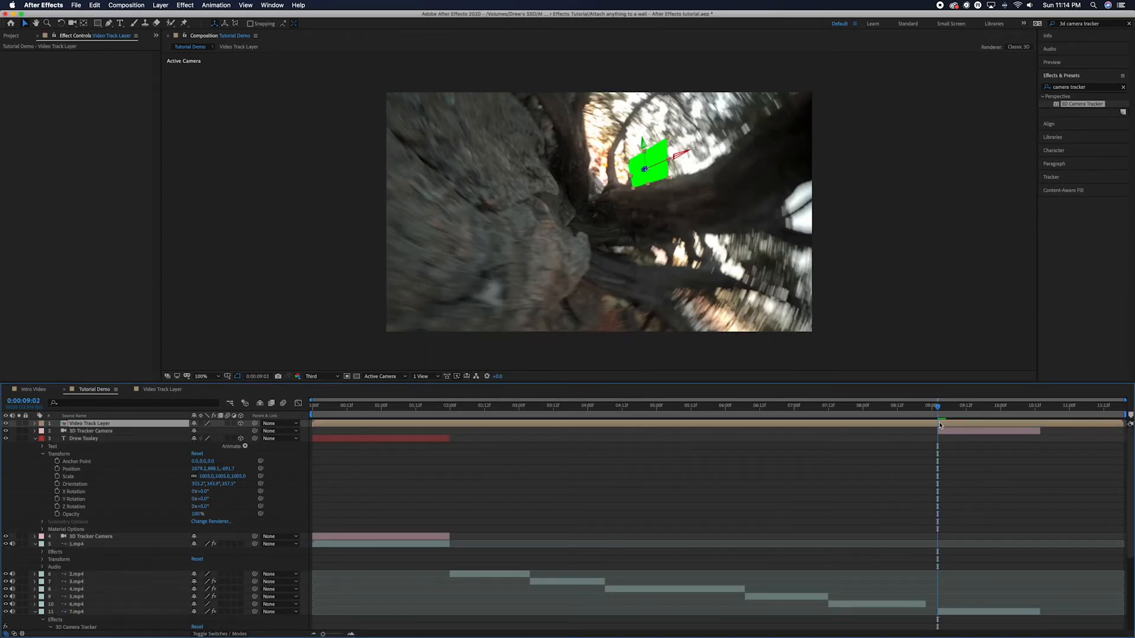
Split Video Track Layer at the playhead, delete the earlier part, and select the trimmed layer.
key("super+shift+d")
left_click(929, 432)
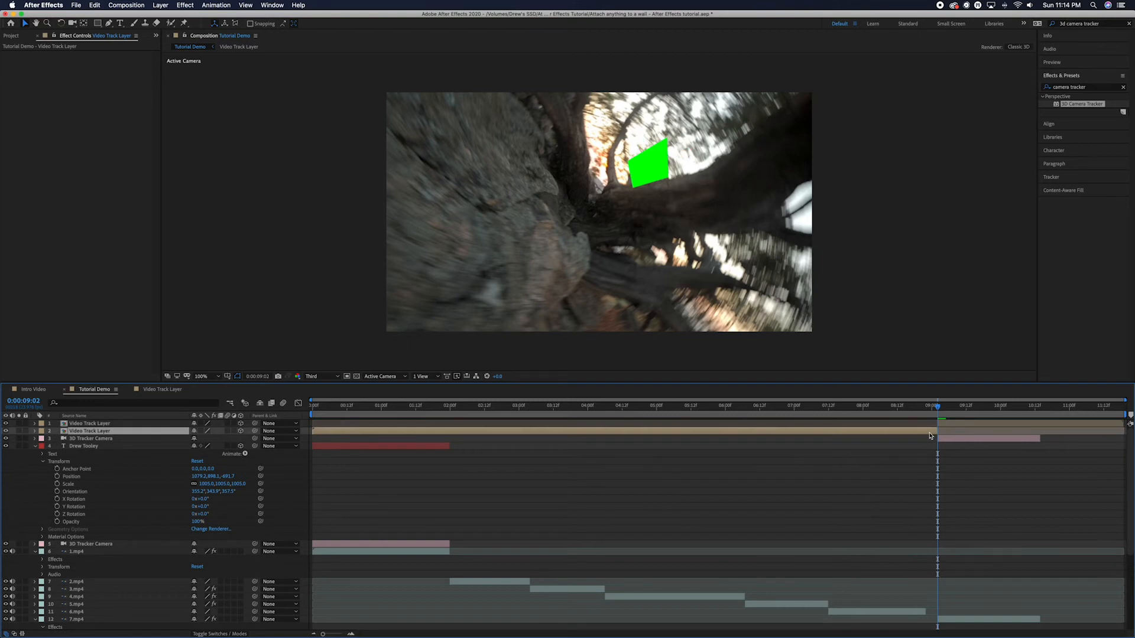
key("Delete")
left_click(1041, 408)
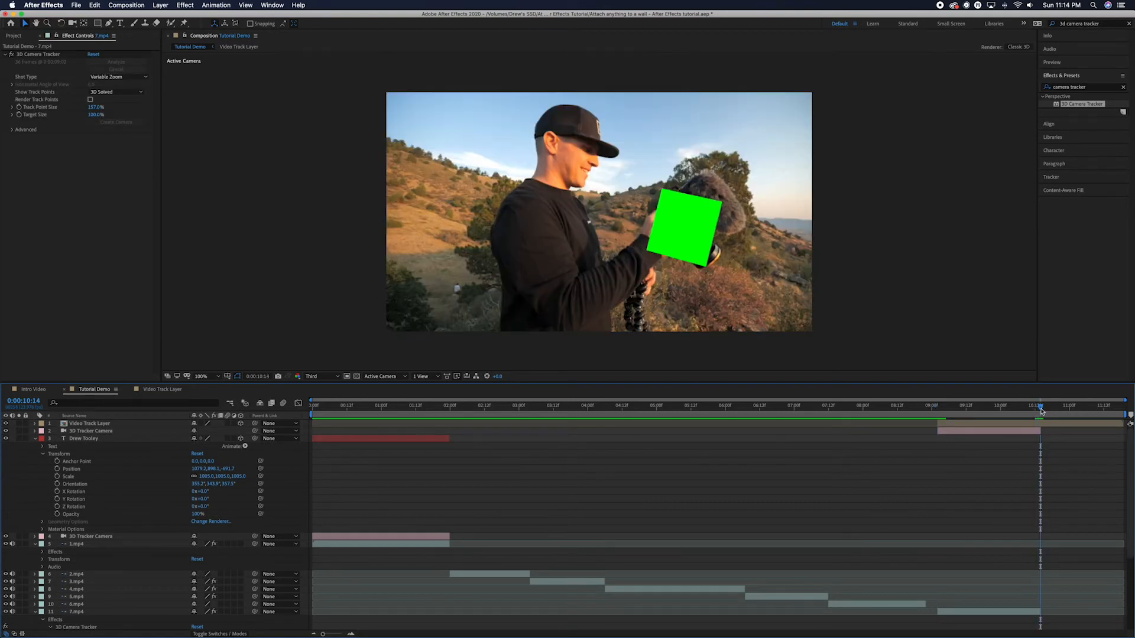
left_click(1045, 423)
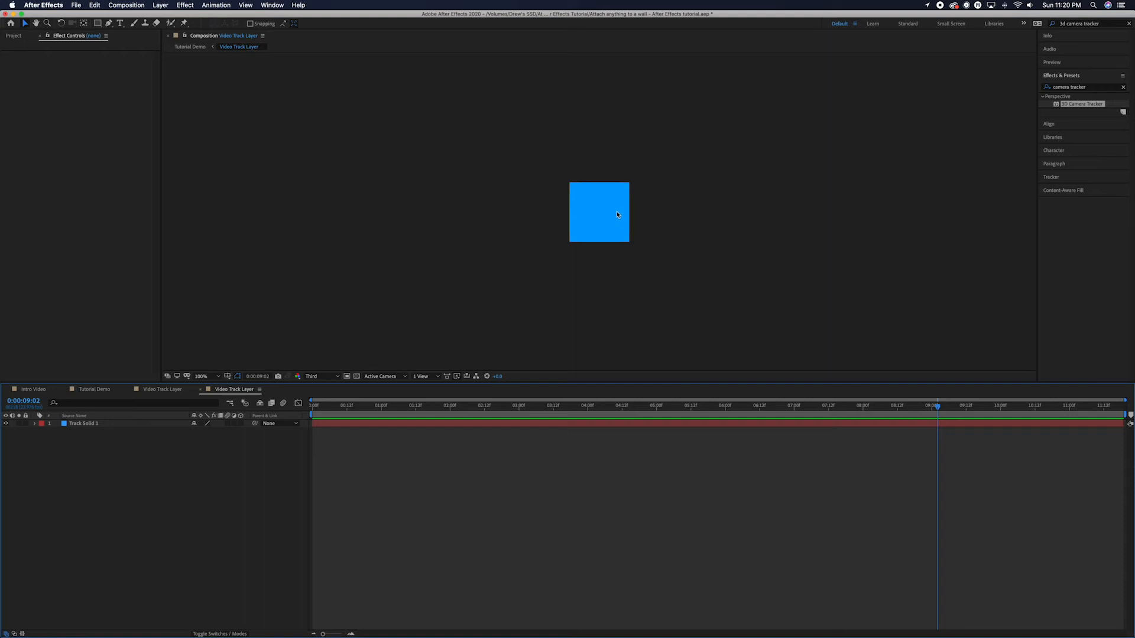
Delete Track Solid 1 from the precomp and resize the Video Track Layer composition to 1920×1080.
left_click(100, 424)
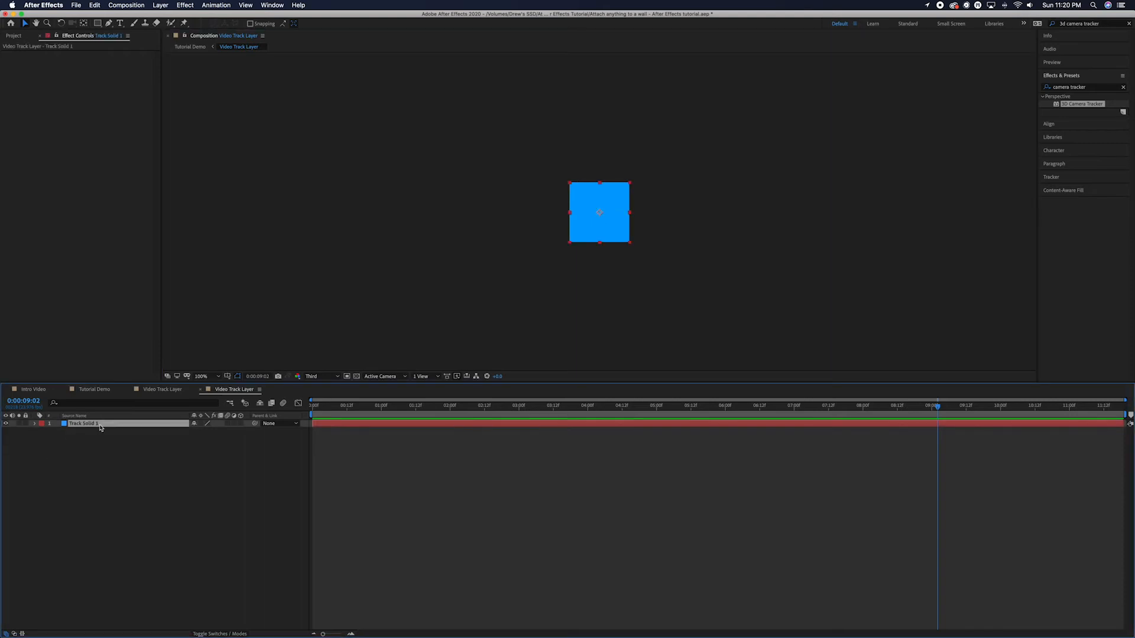
key("Delete")
left_click(126, 4)
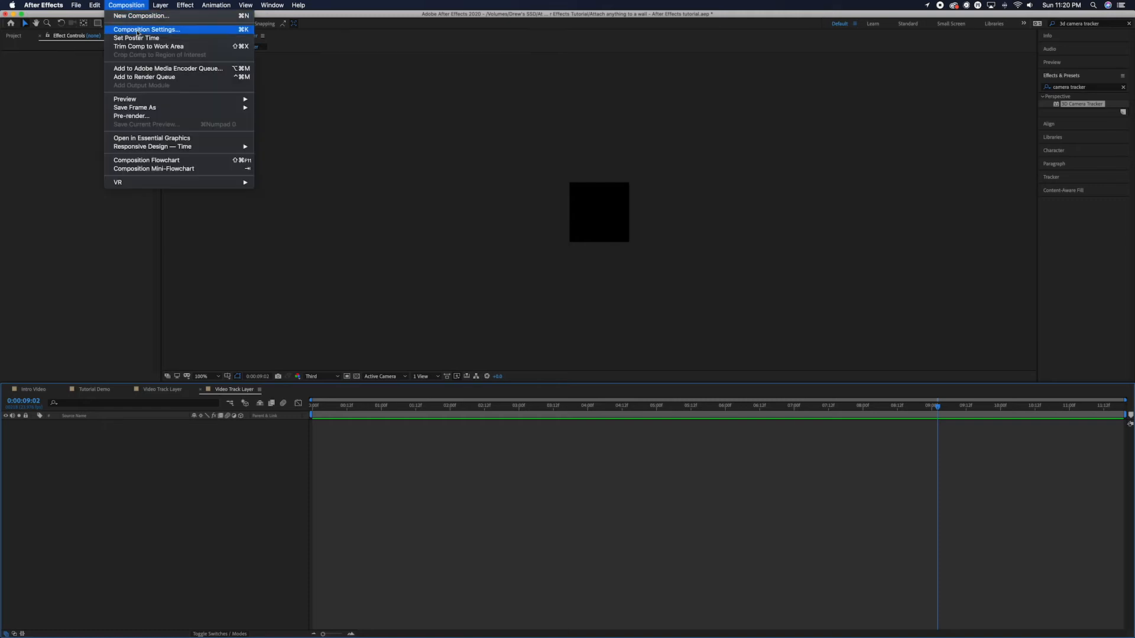
left_click(142, 32)
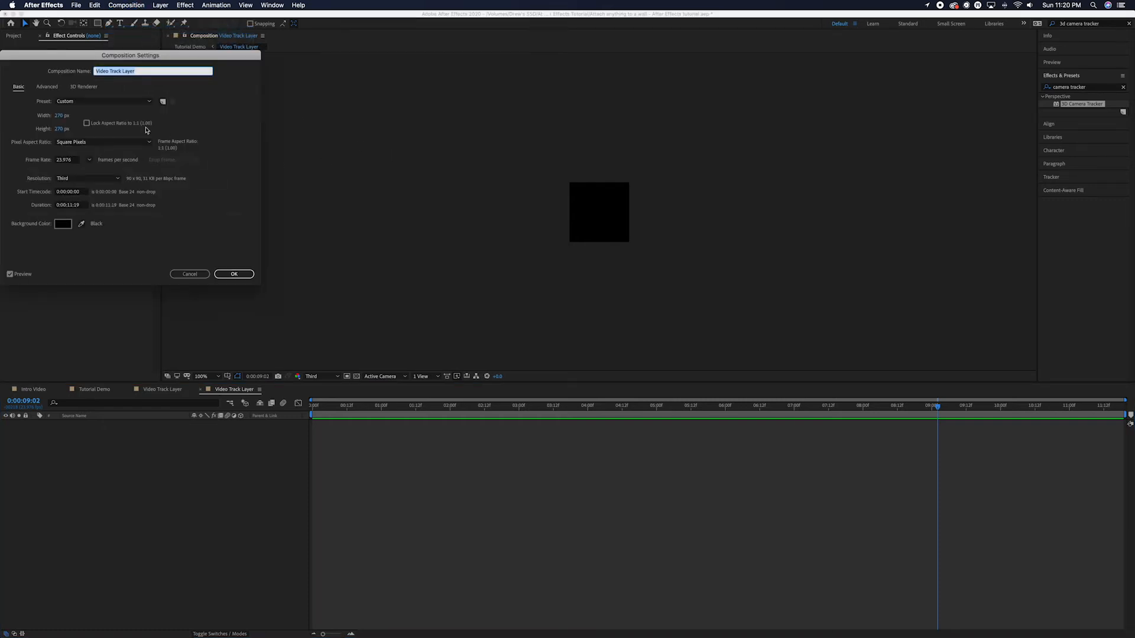
left_click(59, 116)
type("1920")
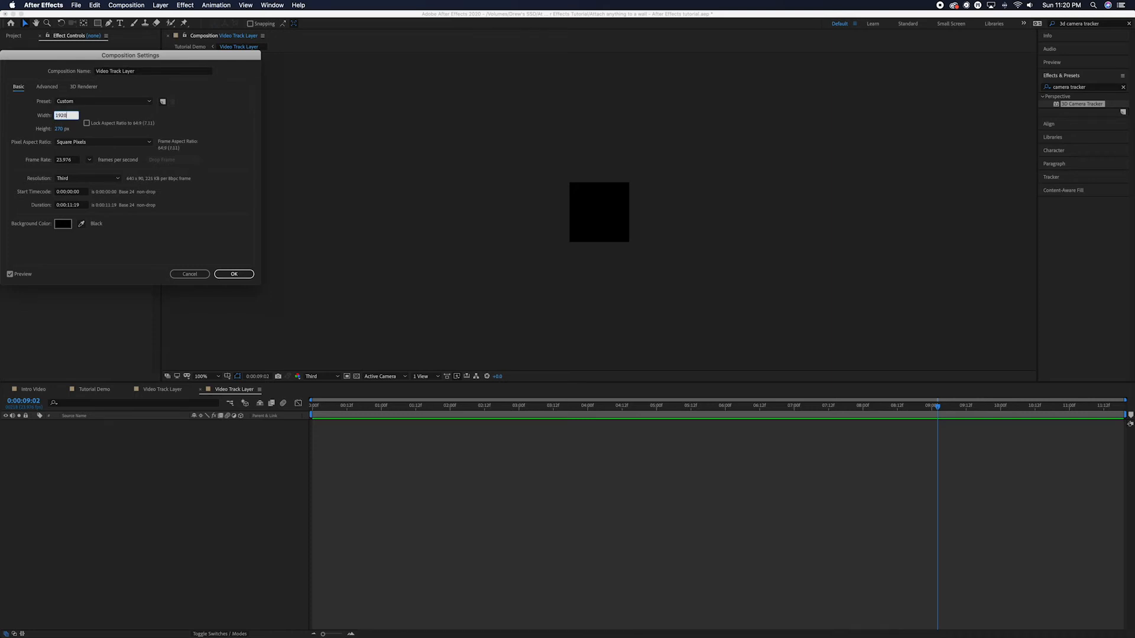
key("Tab")
type("1080")
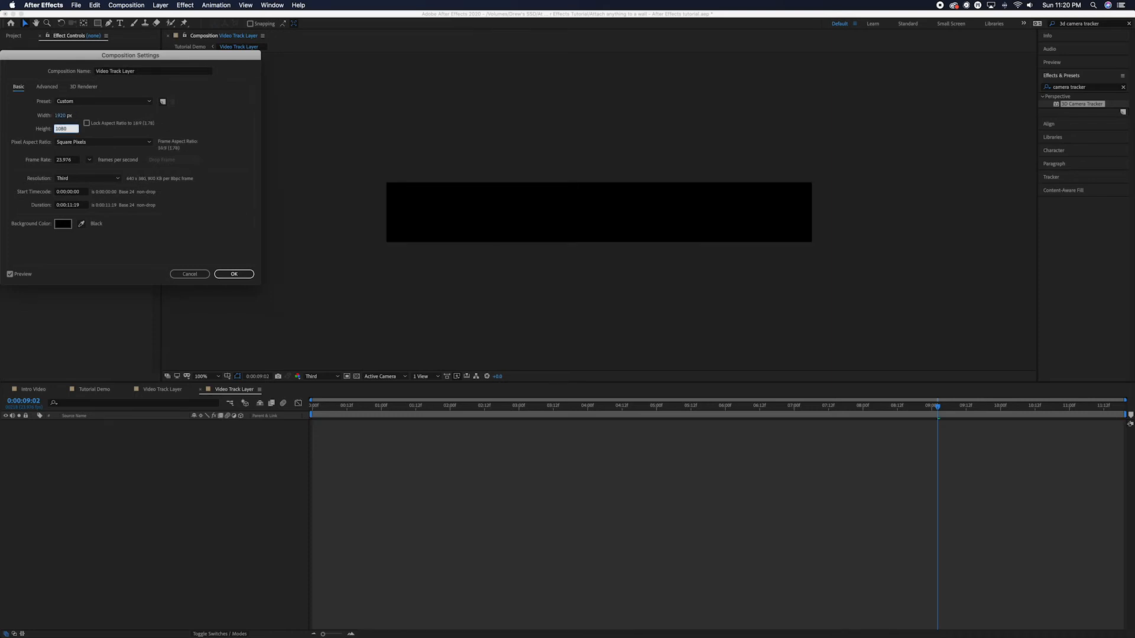
key("Return")
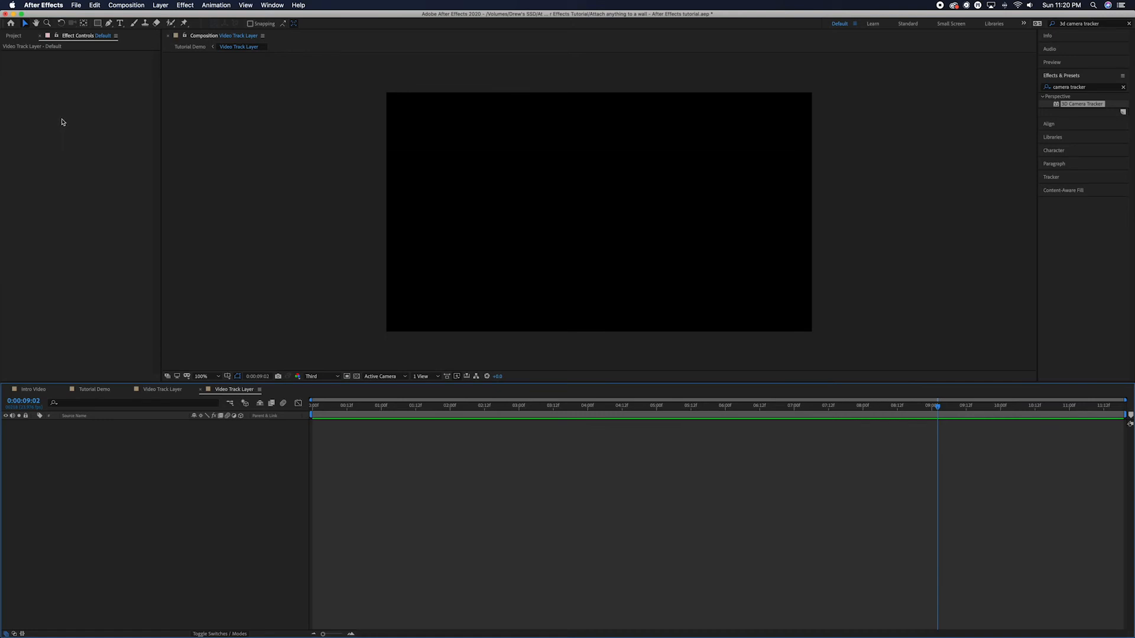
Add New Glitch Intro.mov to the composition and slide its start later in the timeline.
left_click(18, 36)
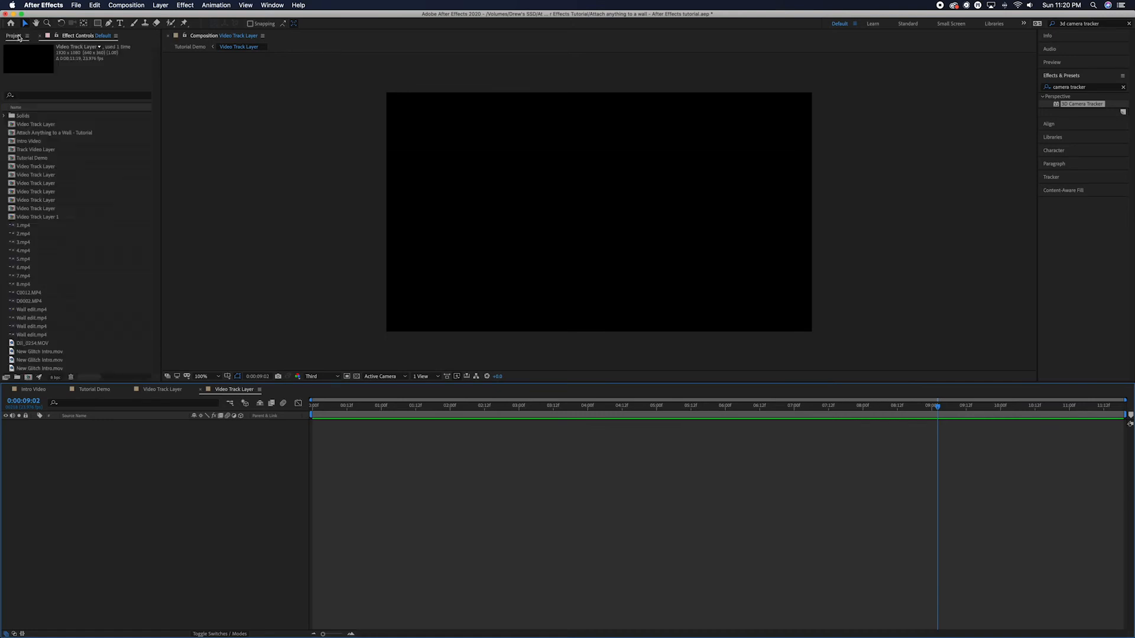
scroll(37, 343, "down", 1)
left_click_drag(37, 343, 111, 435)
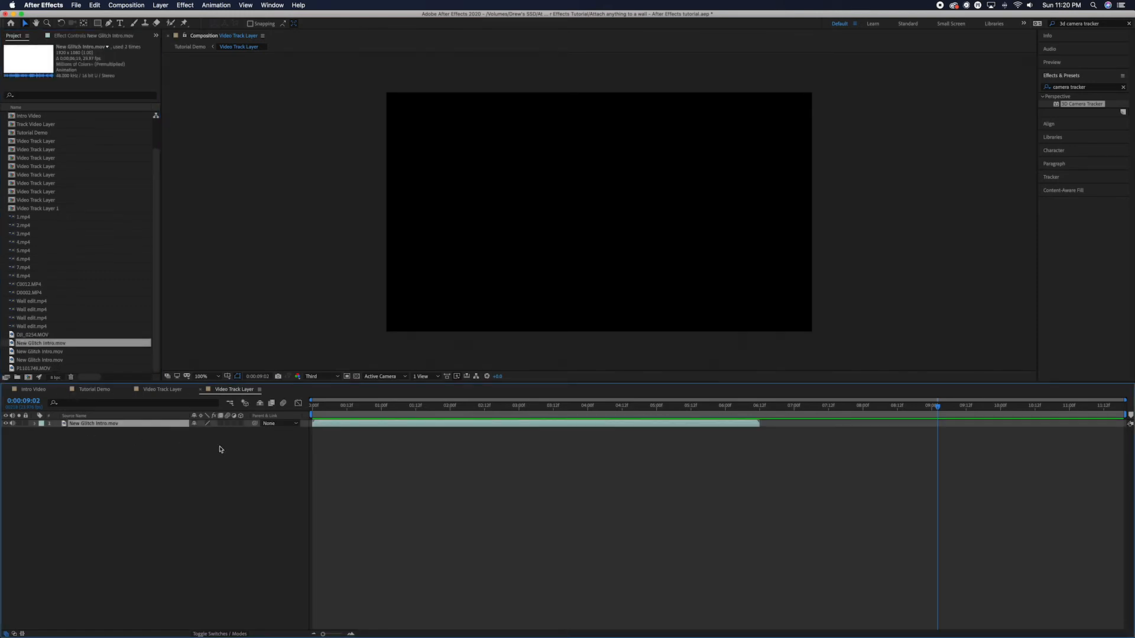
left_click_drag(480, 424, 742, 425)
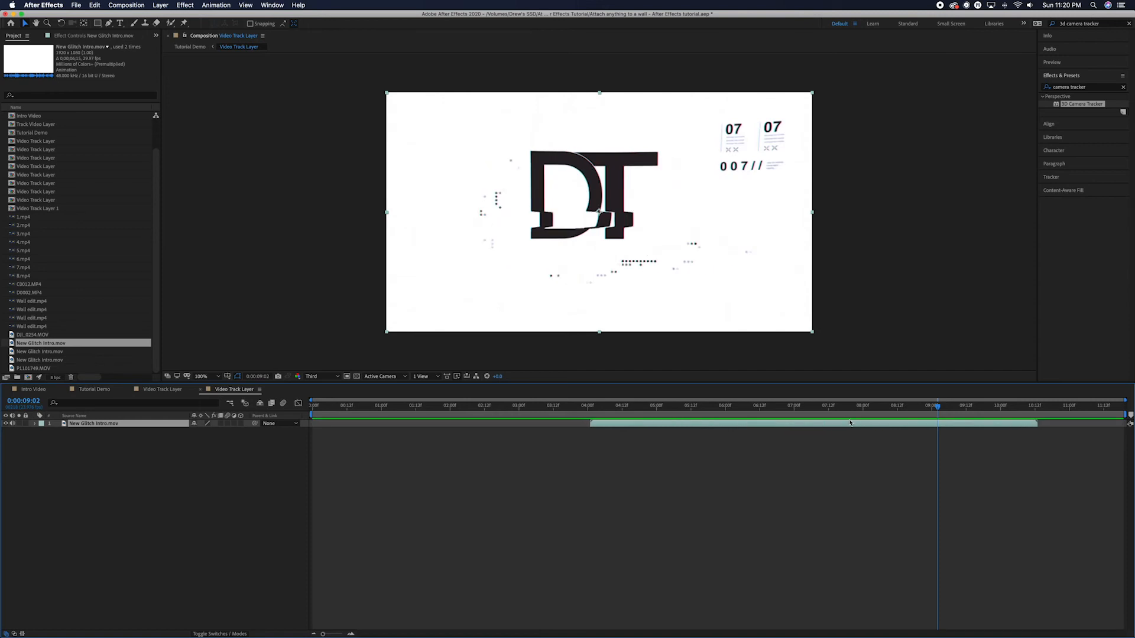
left_click_drag(844, 425, 872, 426)
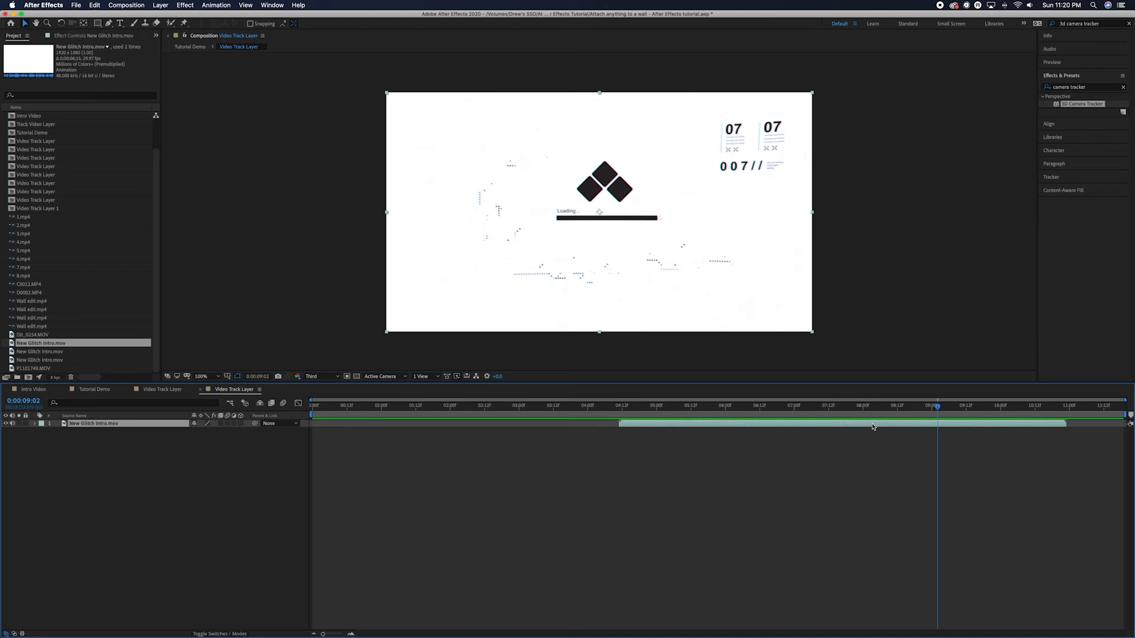
Lower the intro clip's Audio Levels to -192 dB to silence it.
left_click(35, 424)
left_click(43, 439)
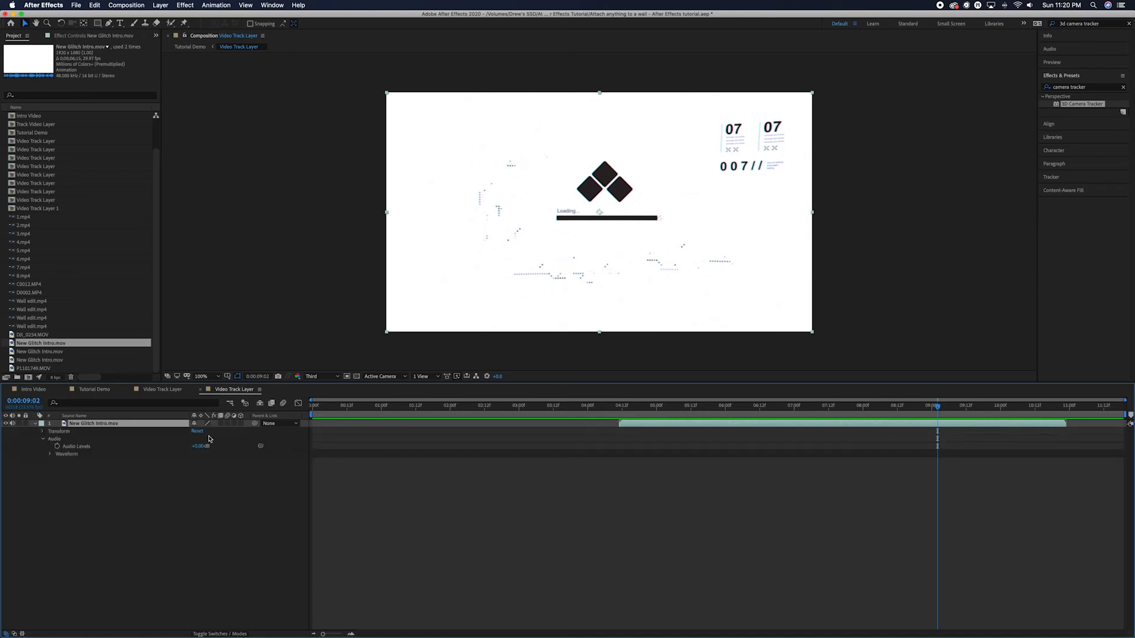
left_click_drag(197, 446, 39, 461)
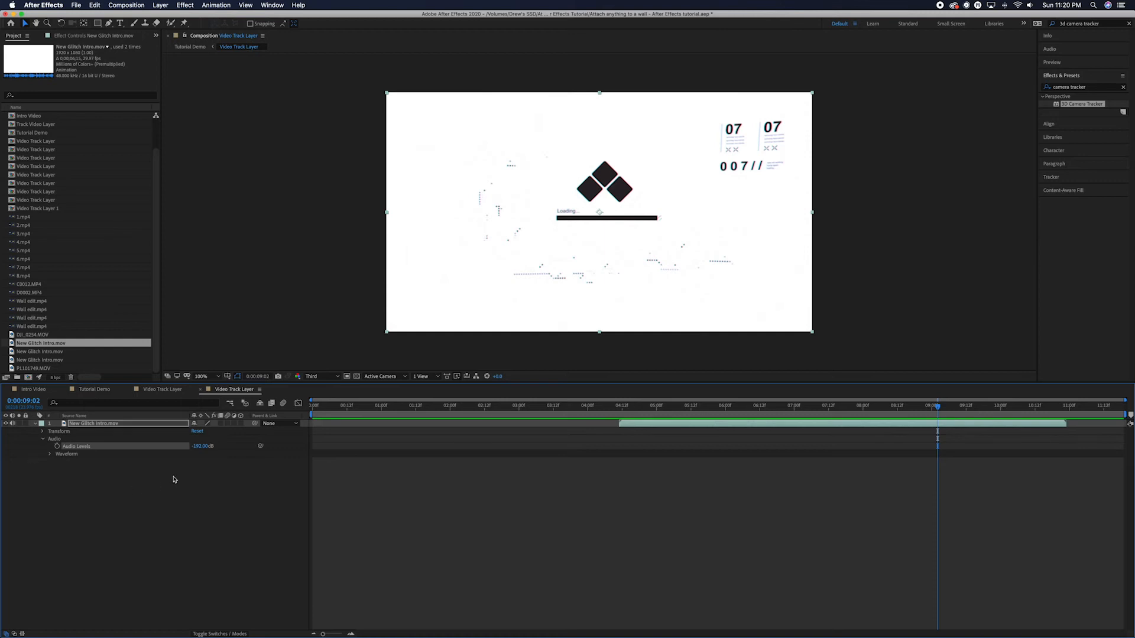
left_click(35, 424)
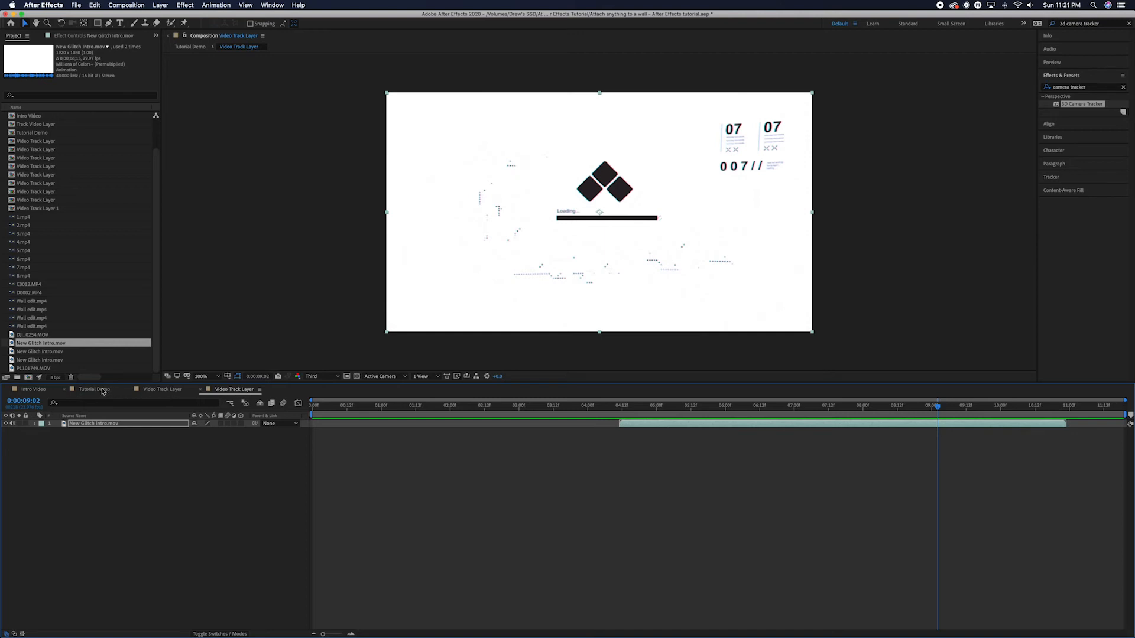
Close the Video Track Layer timeline and preview Tutorial Demo with the glitch intro on the tree.
left_click(201, 389)
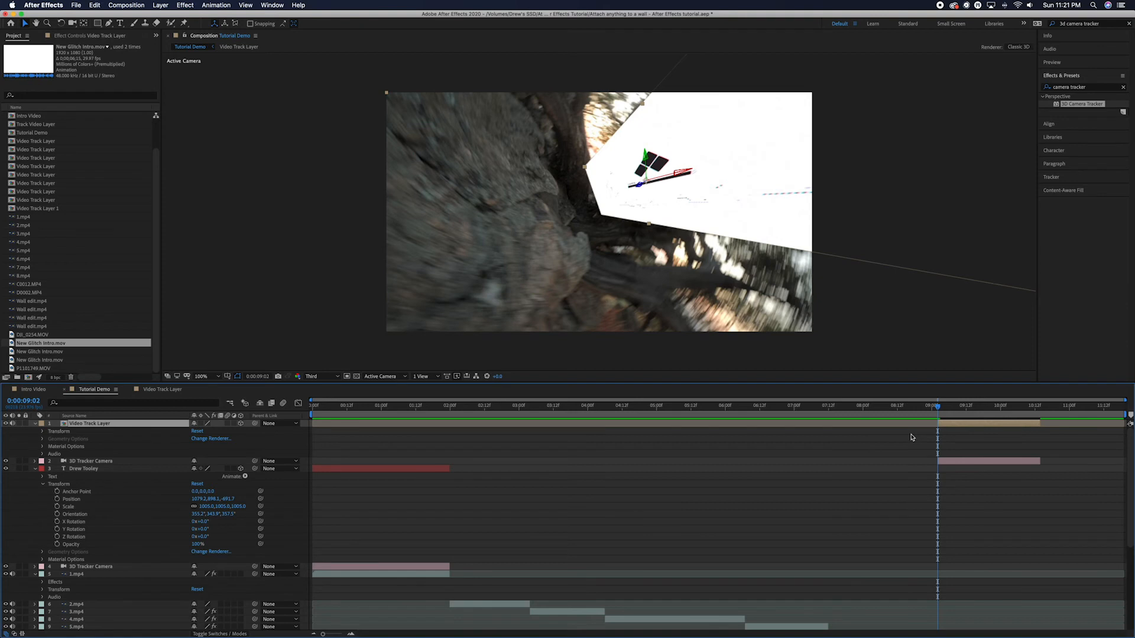
key("space")
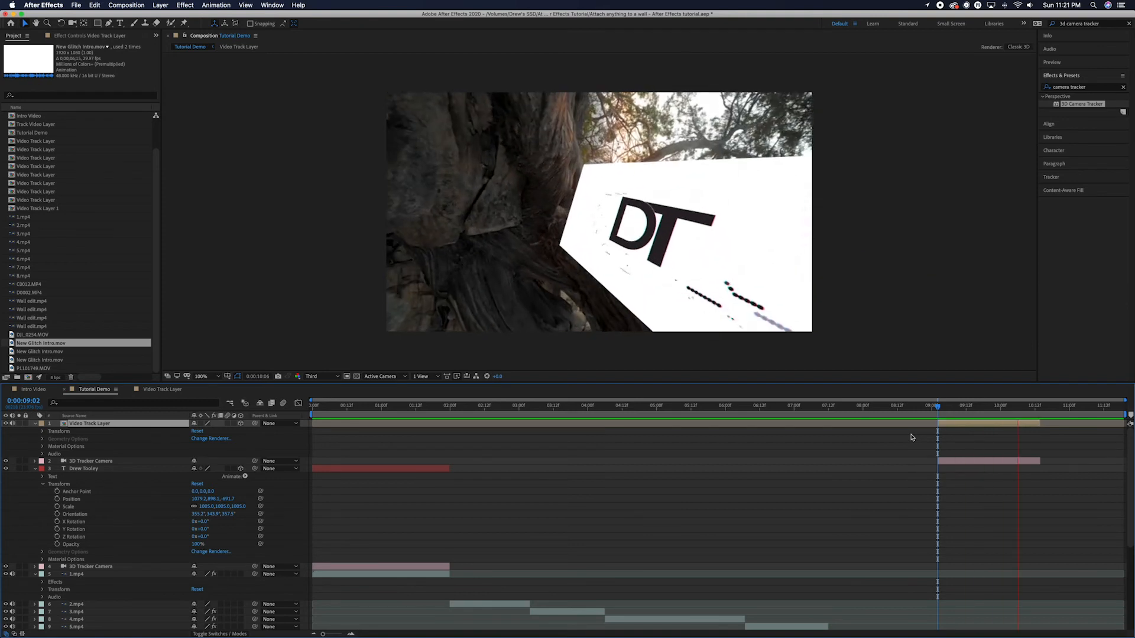
key("space")
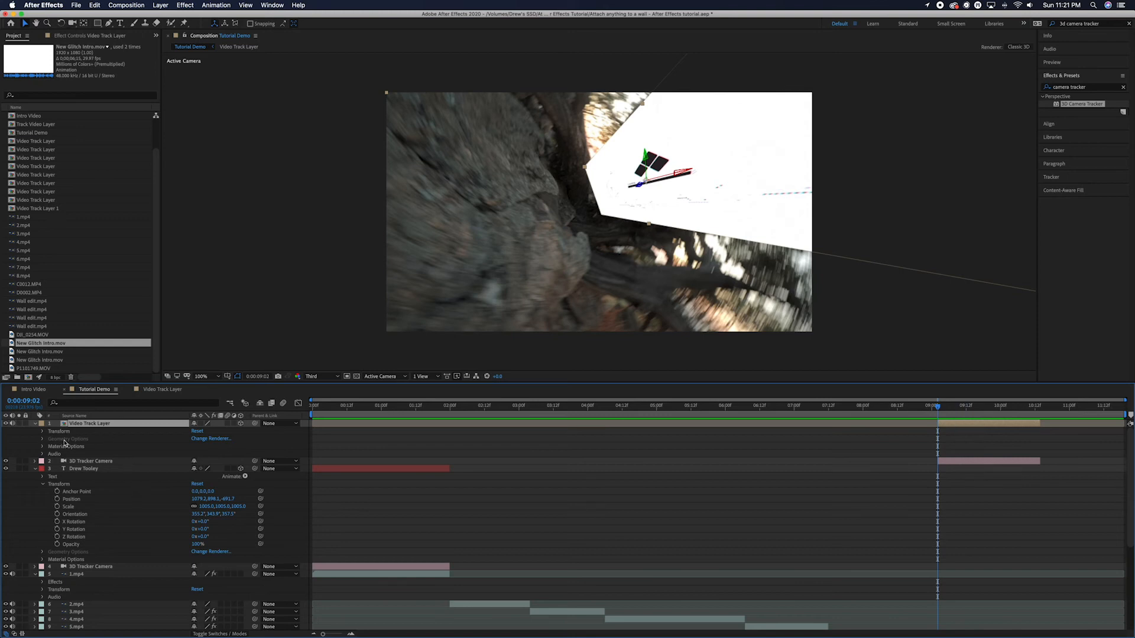
Shrink the intro layer's scale, tilt its orientation slightly, and move it up onto the tree trunk.
left_click(43, 433)
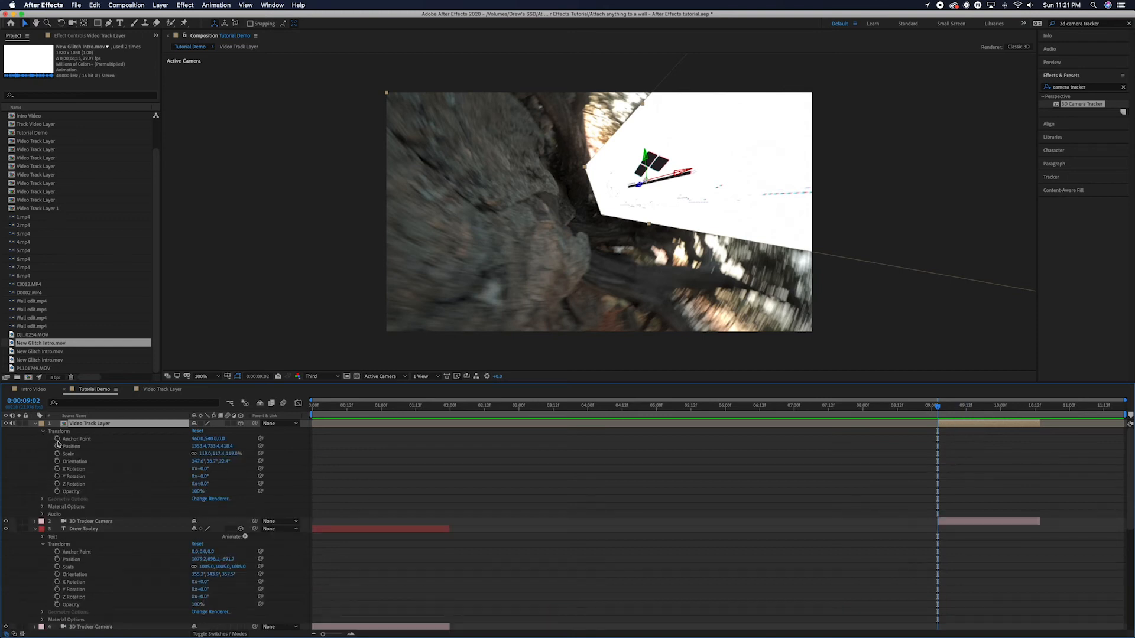
left_click_drag(206, 457, 179, 456)
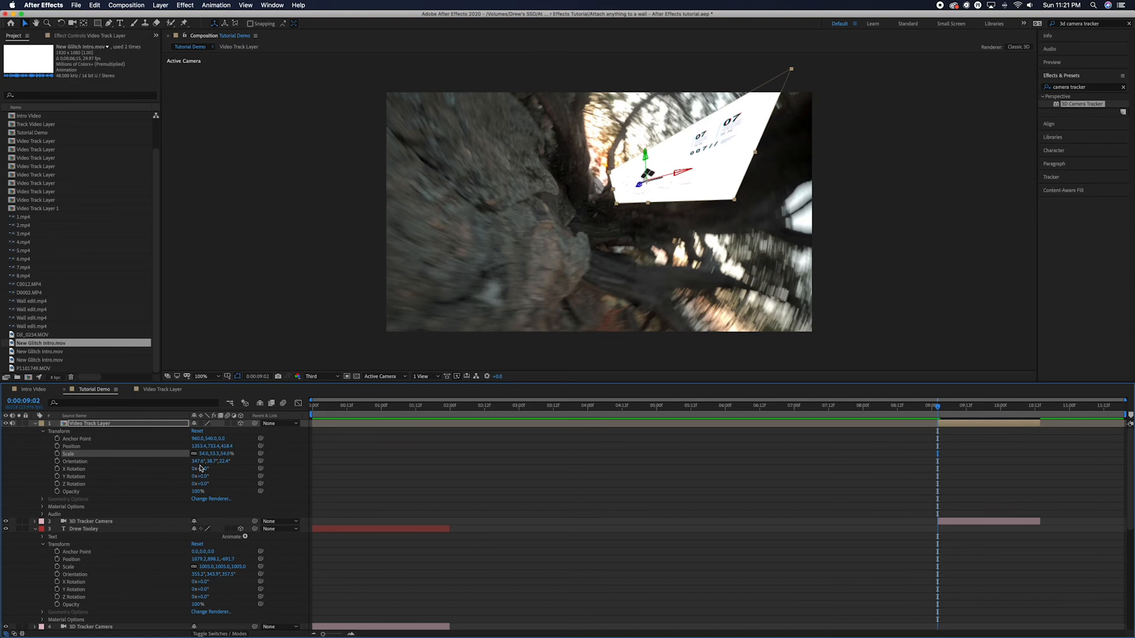
left_click_drag(197, 461, 222, 462)
left_click_drag(645, 162, 755, 186)
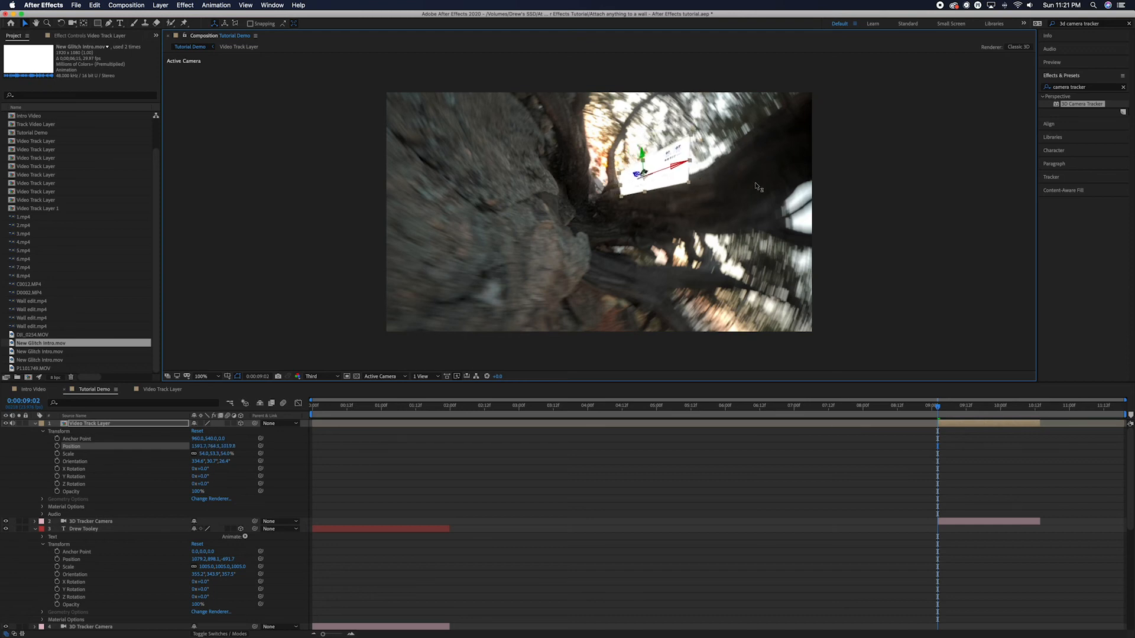
left_click_drag(642, 144, 637, 116)
left_click_drag(680, 156, 665, 179)
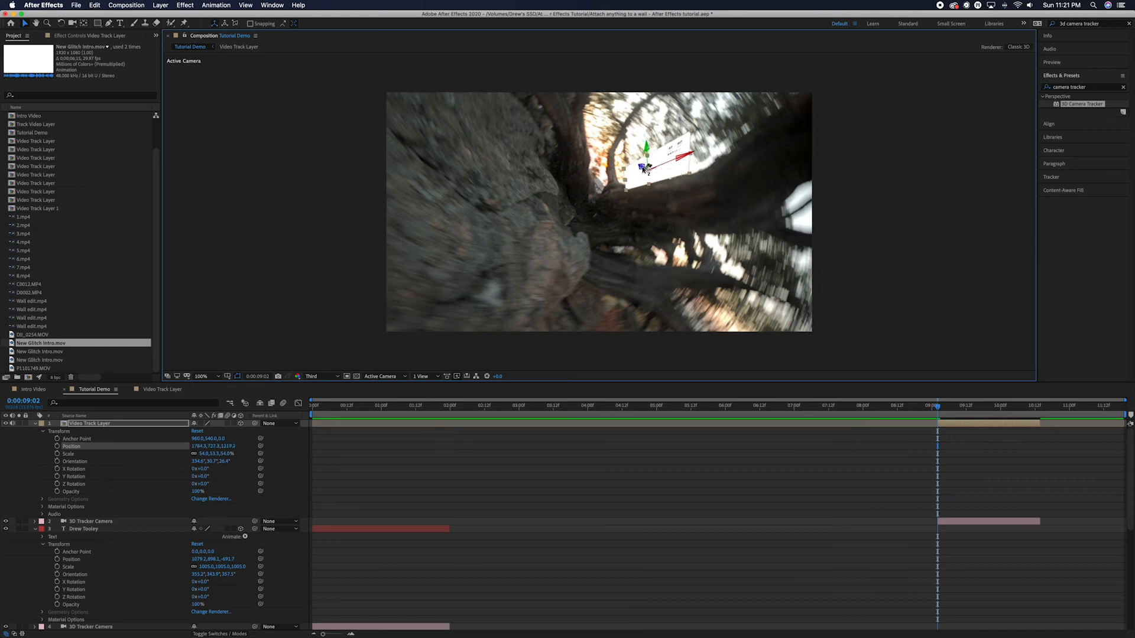
Enlarge the intro layer to about 108% scale and preview the placement from 9 seconds.
key("space")
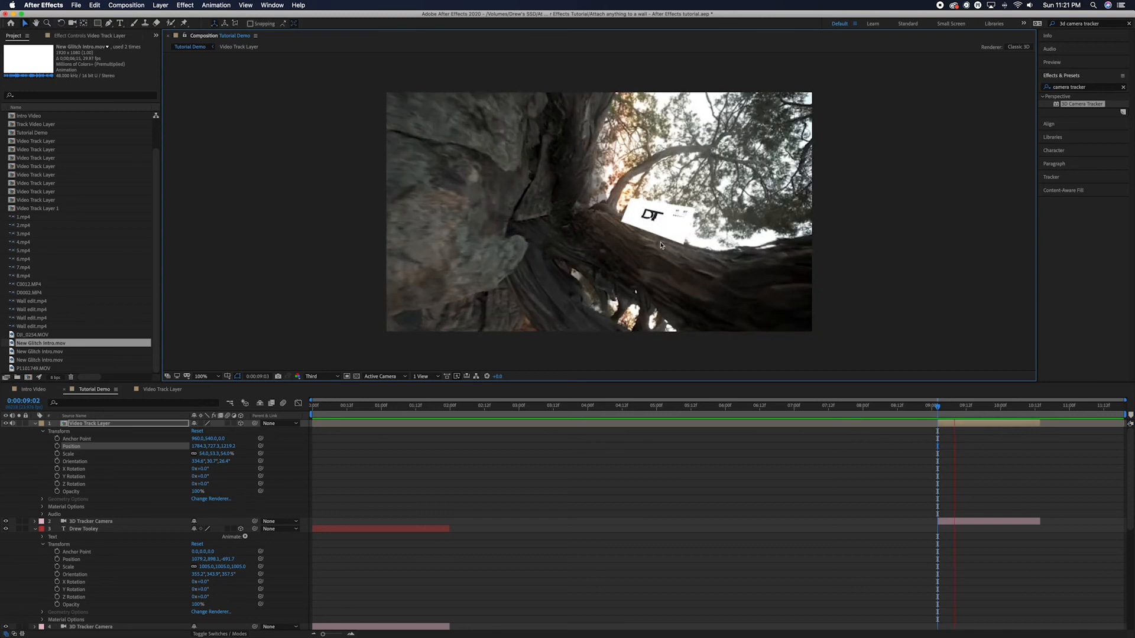
key("space")
key("super+z")
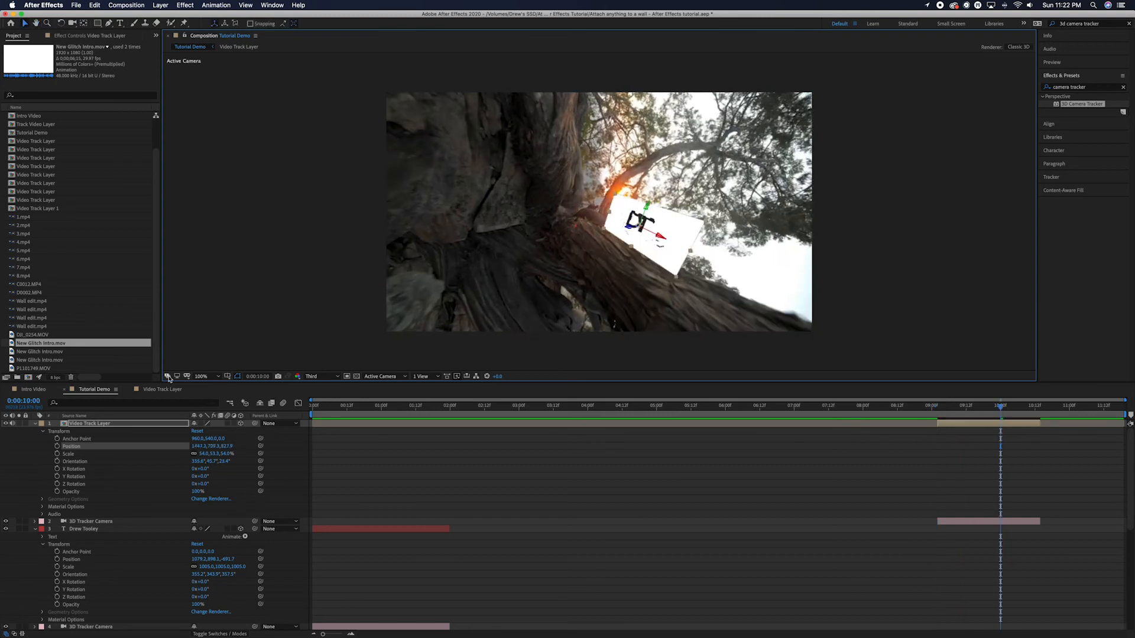
mouse_move(203, 455)
left_mouse_down()
mouse_move(226, 453)
mouse_move(216, 453)
left_mouse_up()
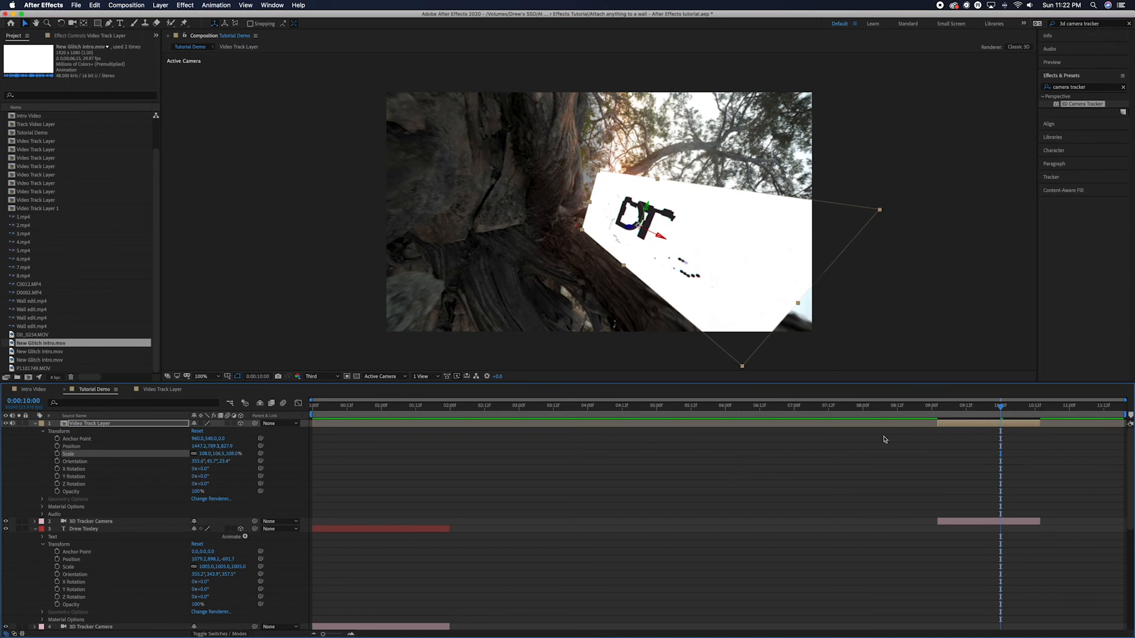
left_click(932, 417)
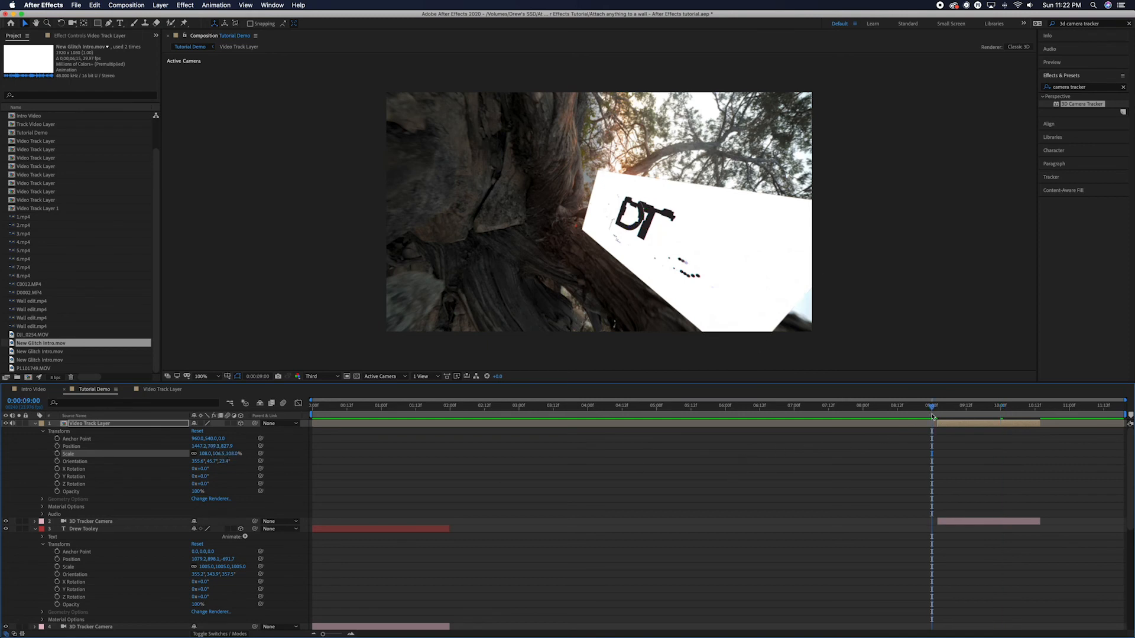
key("space")
key("space")
key("Page_Down")
key("Page_Down")
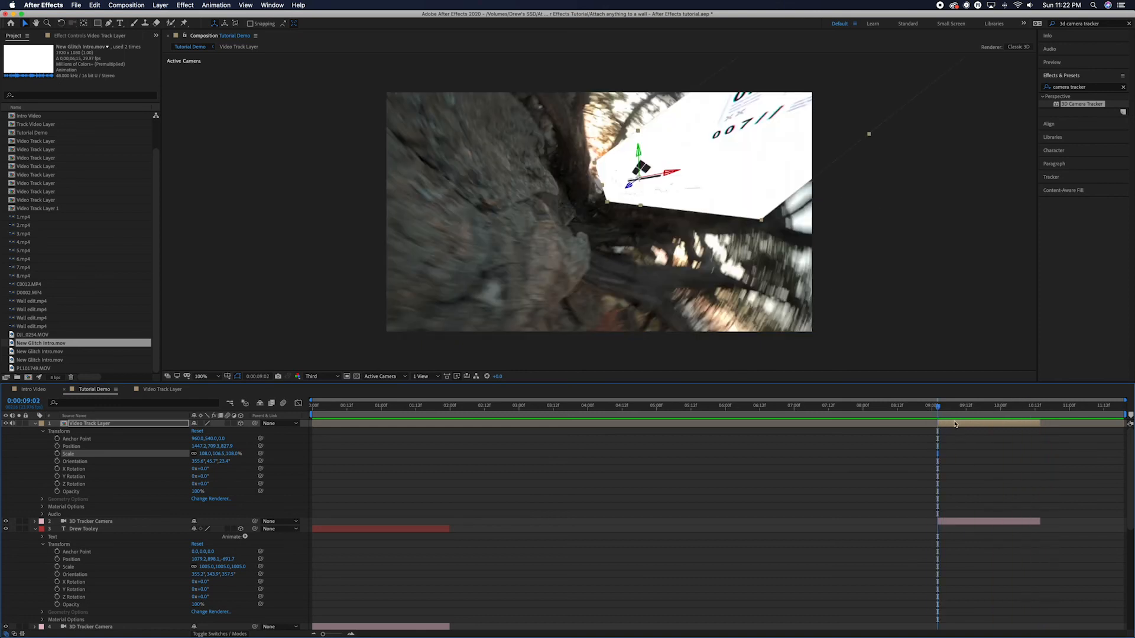
Set the Video Track Layer's blending mode to Multiply.
left_click(955, 425)
right_click(955, 424)
mouse_move(987, 507)
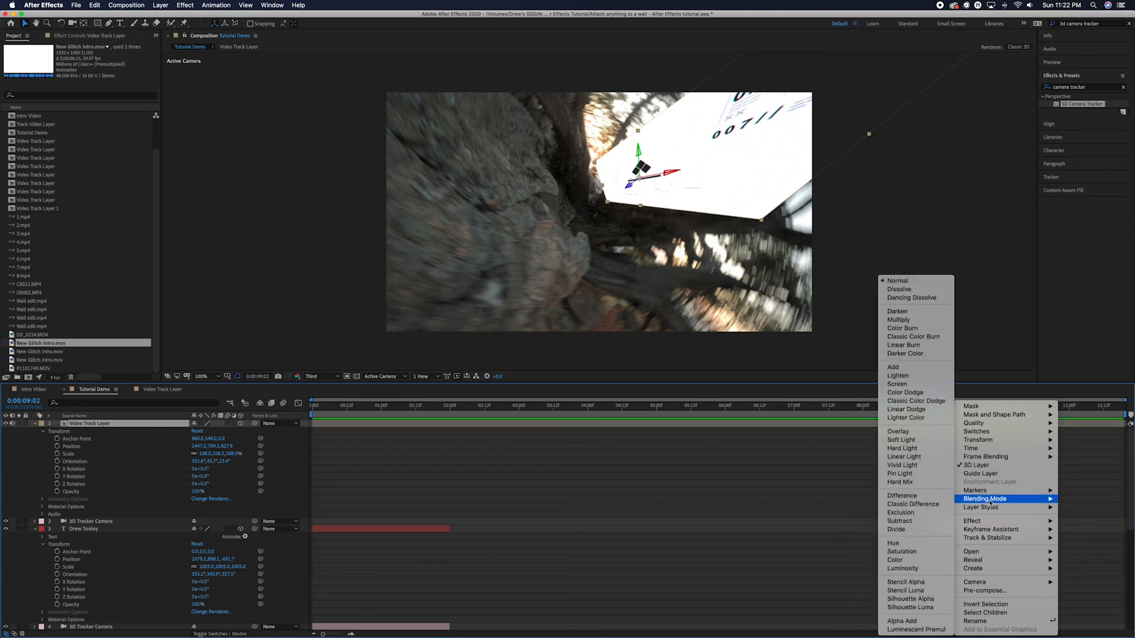
left_click(903, 321)
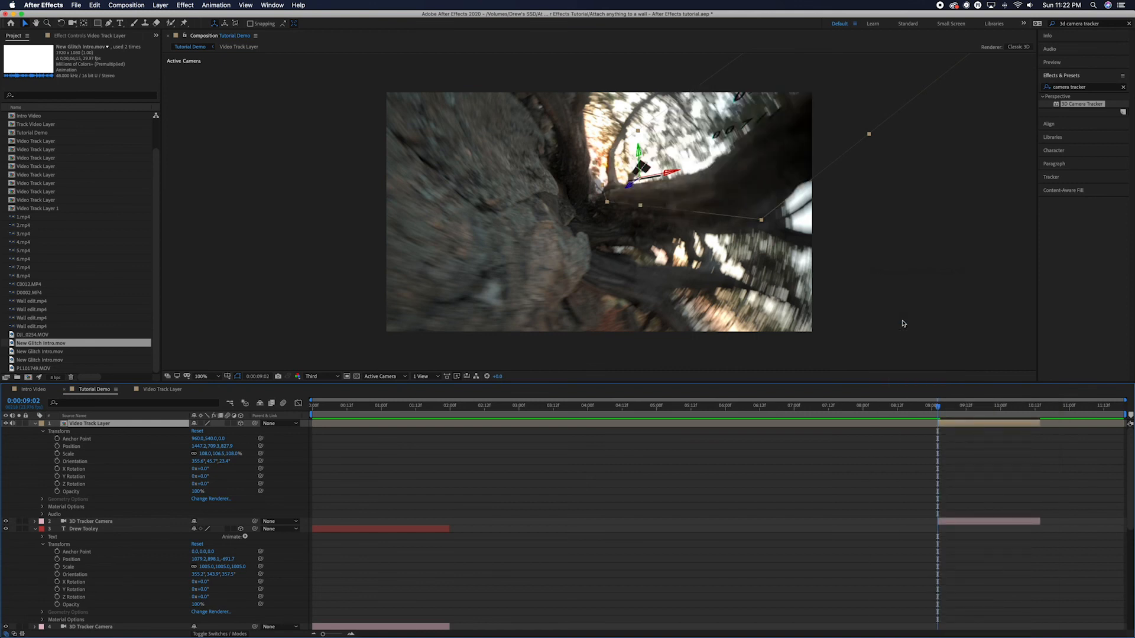
Preview the multiplied DT logo on the tree from about 9 seconds.
left_click(926, 409)
left_click_drag(926, 411, 935, 412)
key("space")
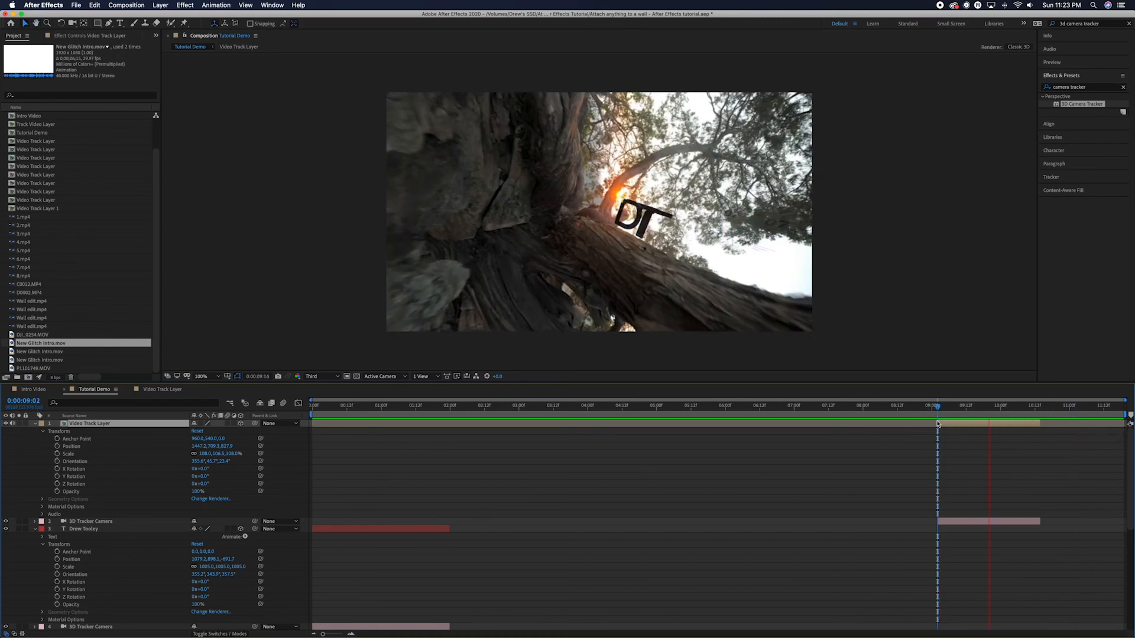
key("space")
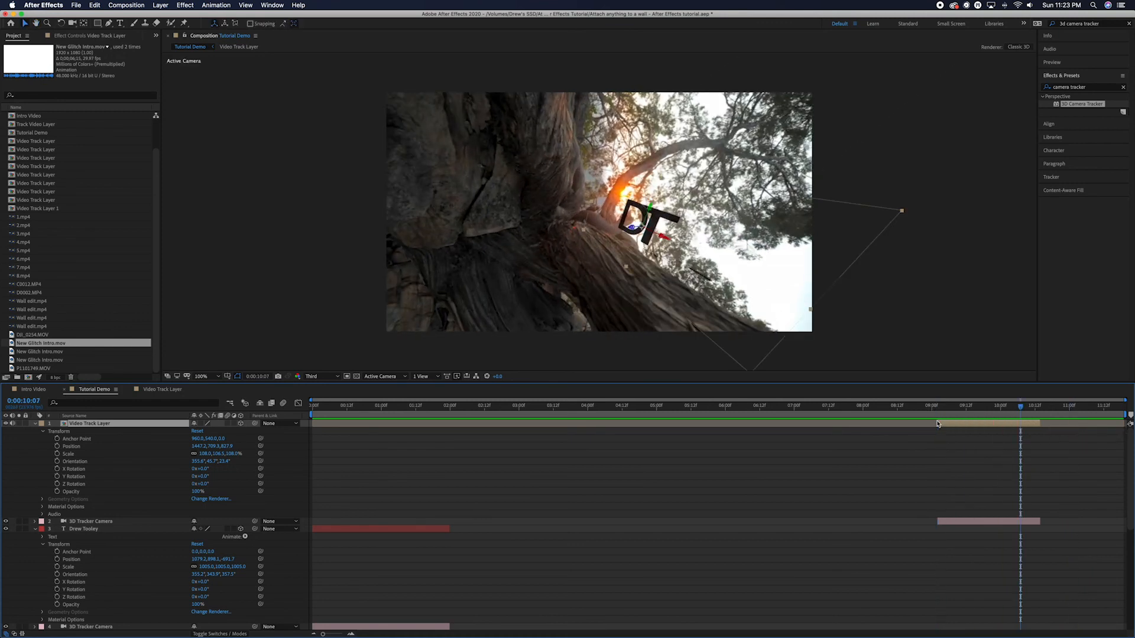